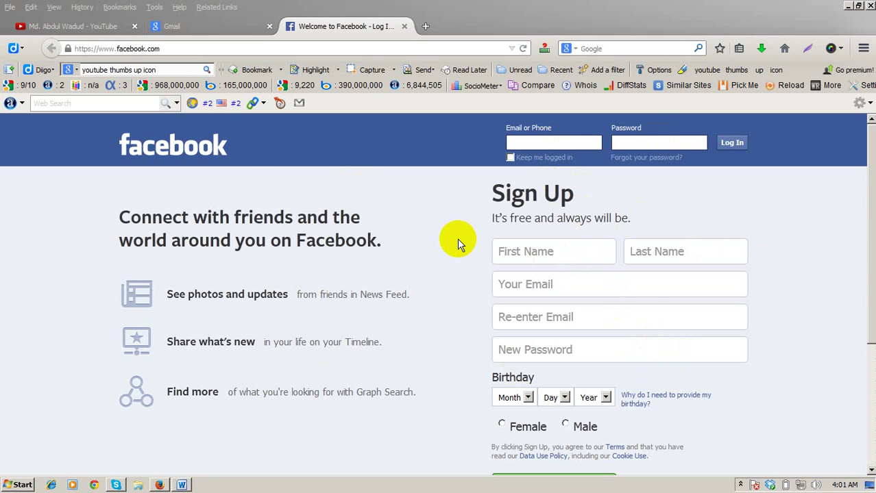
Step: Enter the user's first and last name, paste the e-mail twice, and type a password
left_click(177, 48)
left_click(398, 190)
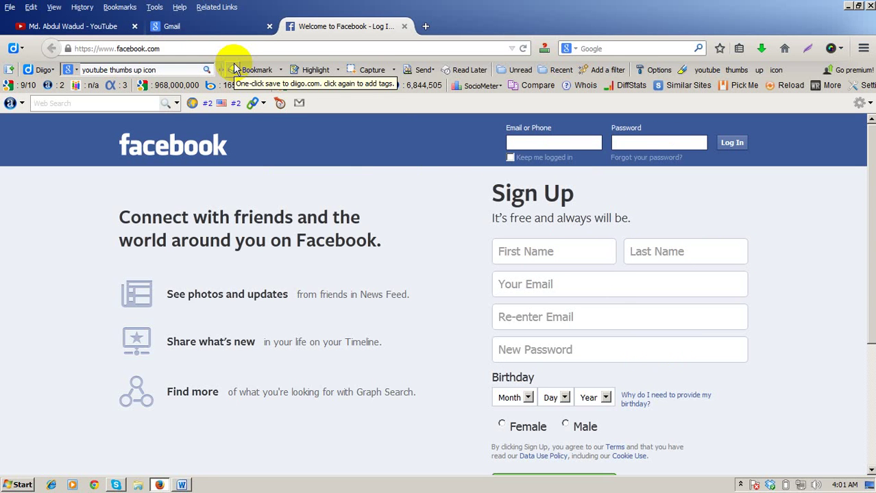
left_click(531, 253)
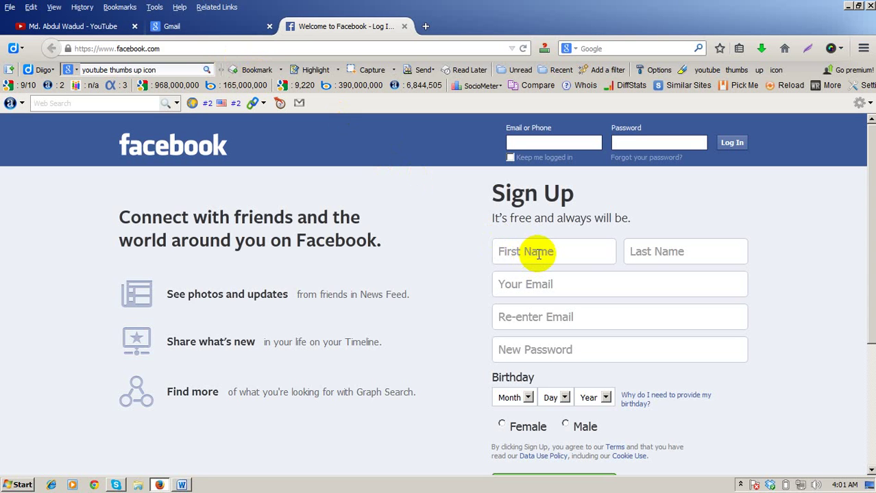
left_click(656, 249)
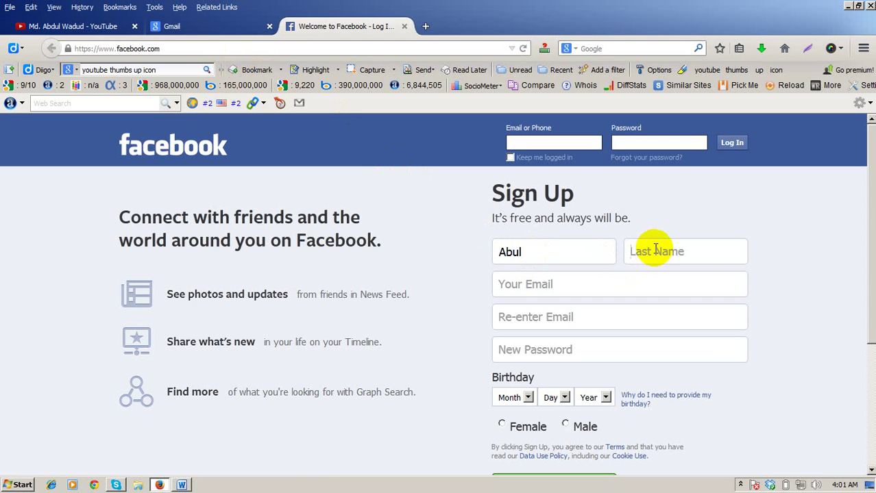
left_click(526, 287)
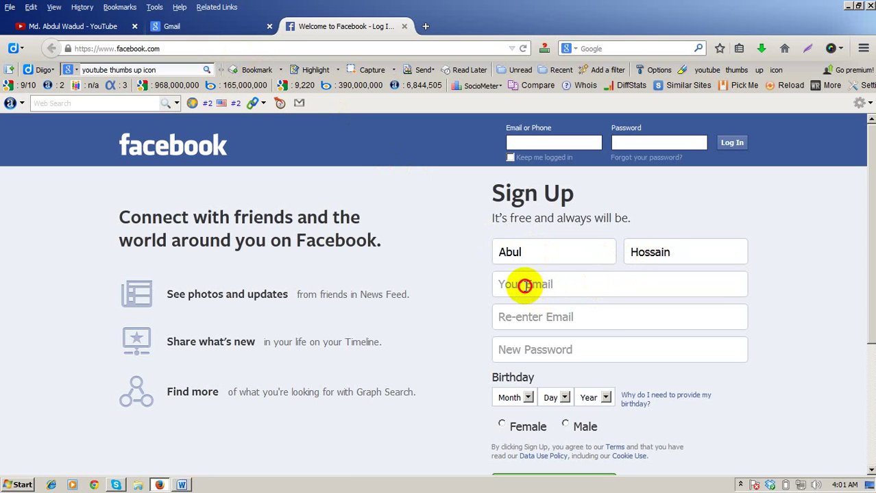
key("ctrl+v")
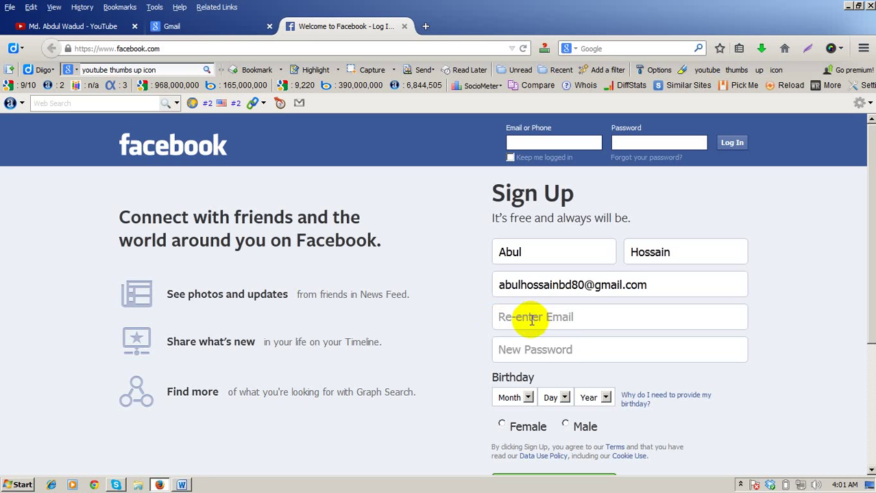
key("ctrl+v")
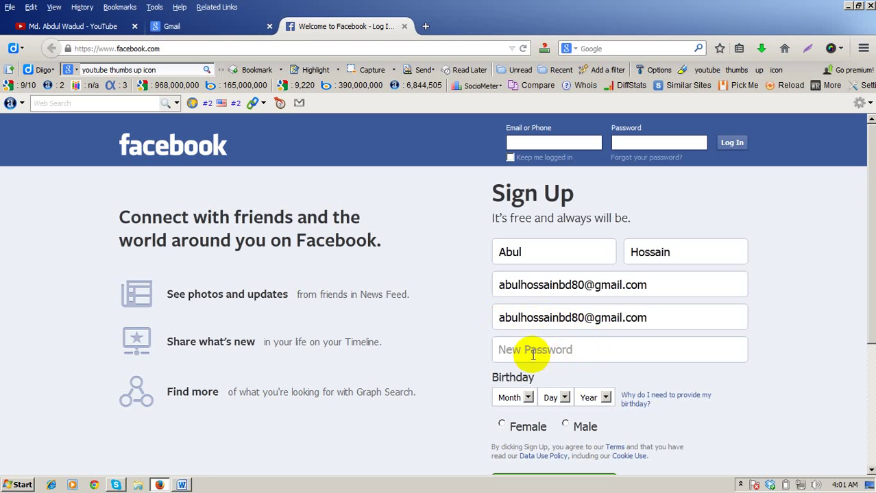
left_click(538, 351)
scroll(762, 334, "down", 2)
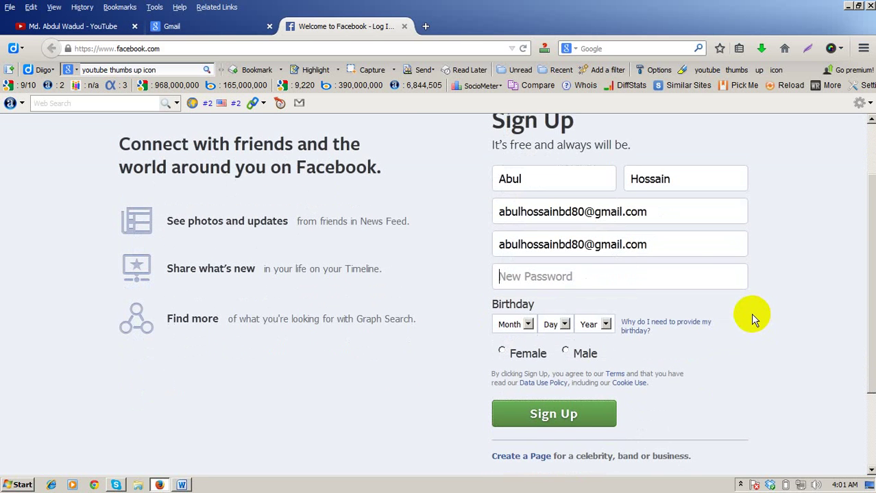
type("******")
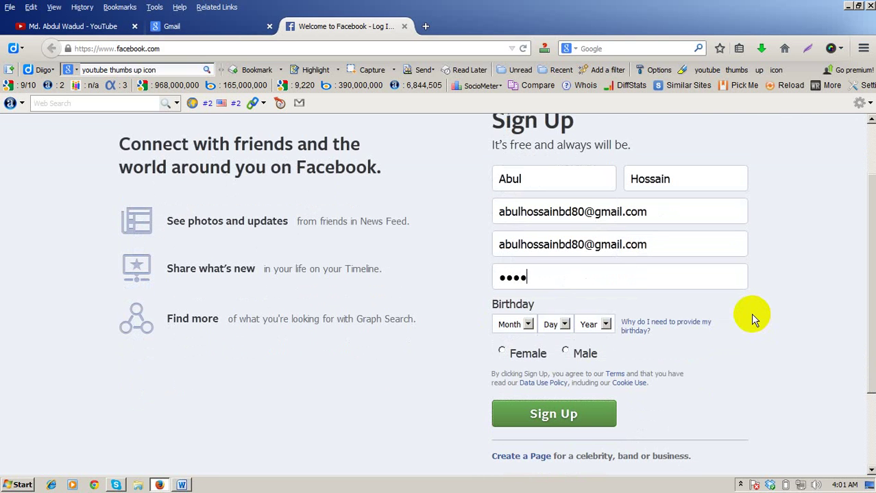
type("***")
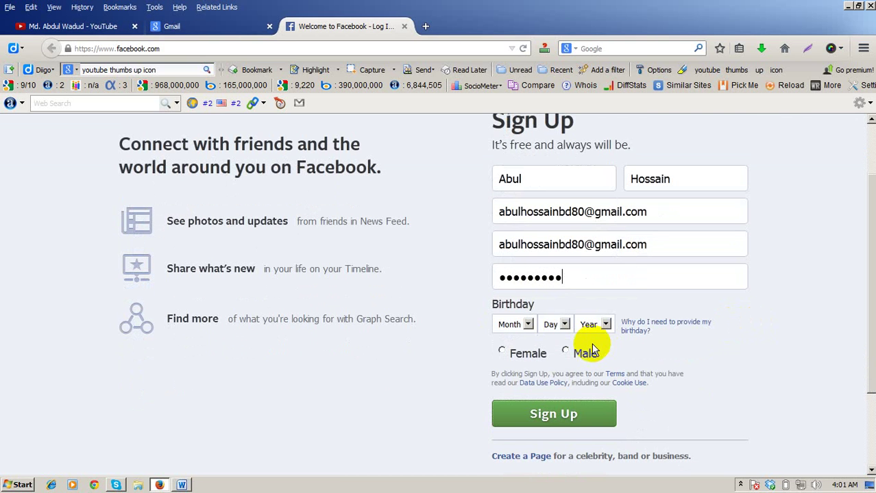
Step: Set the birthday to Jan 1 1980, choose Male, and submit the sign-up form
left_click(528, 327)
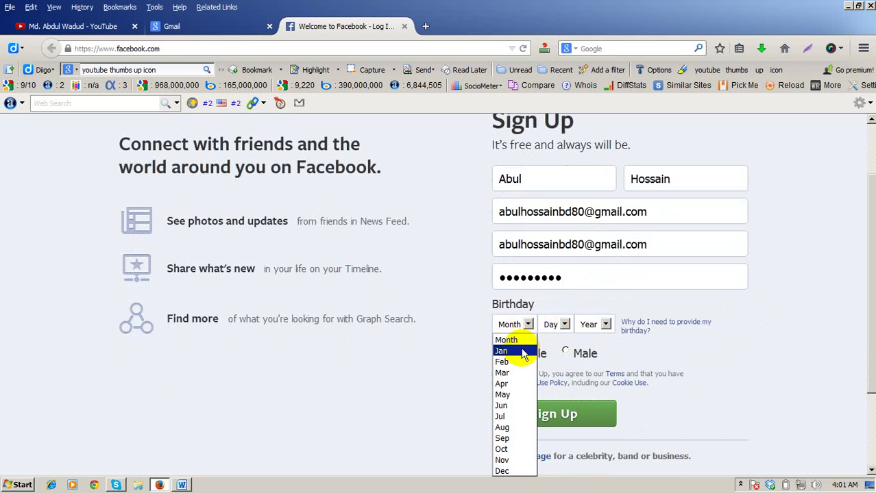
left_click(523, 351)
left_click(562, 324)
left_click(549, 141)
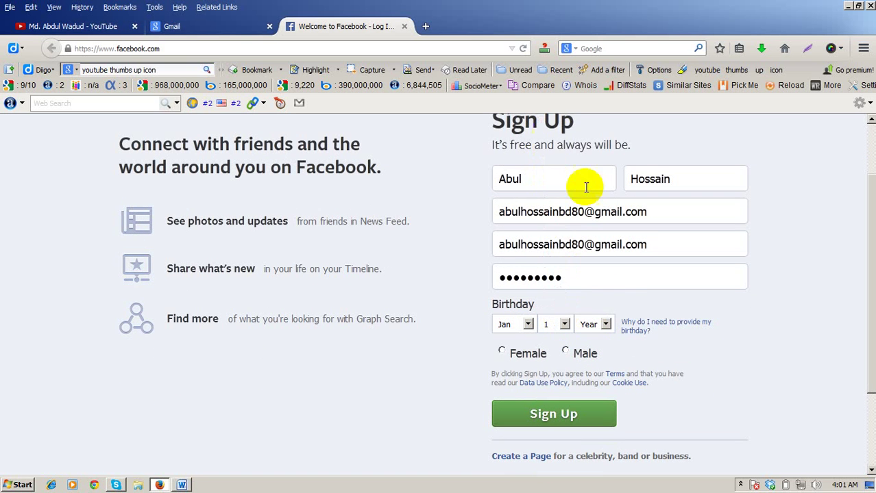
left_click(607, 326)
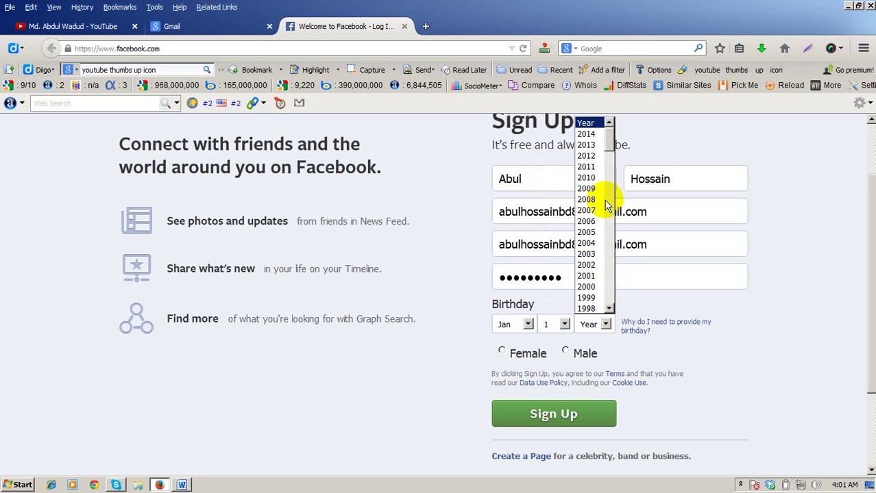
scroll(592, 291, "down", 8)
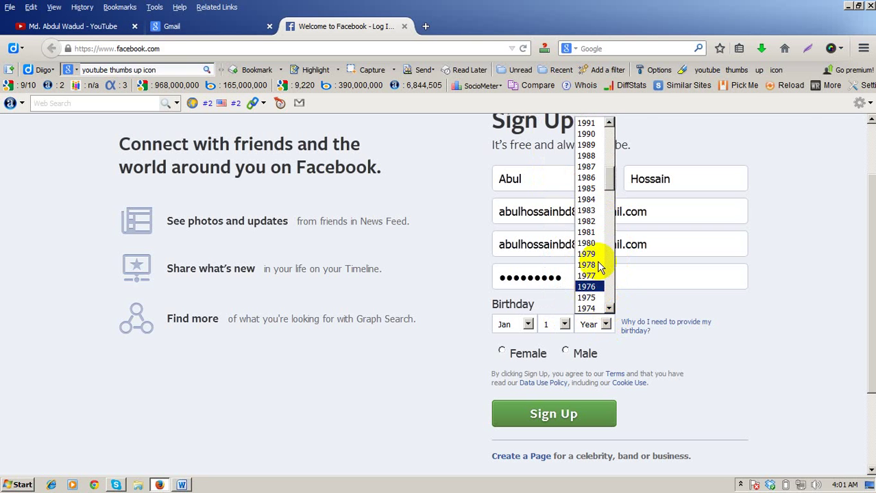
left_click(591, 242)
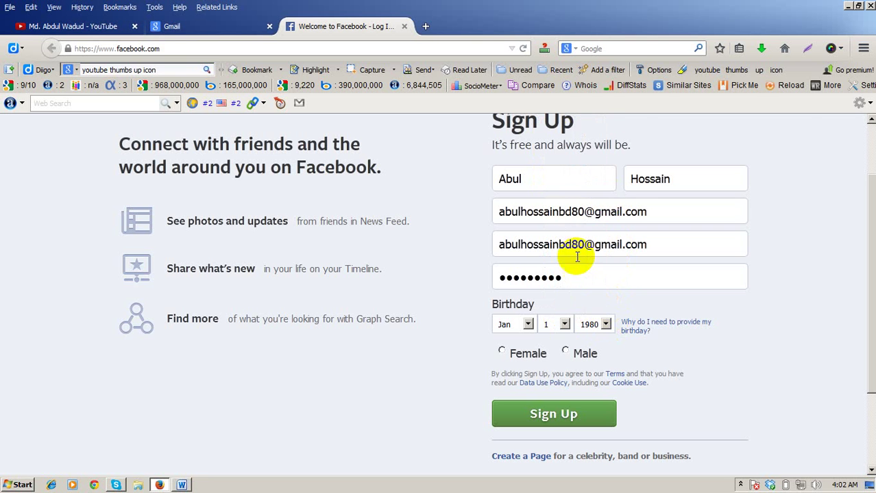
left_click(566, 353)
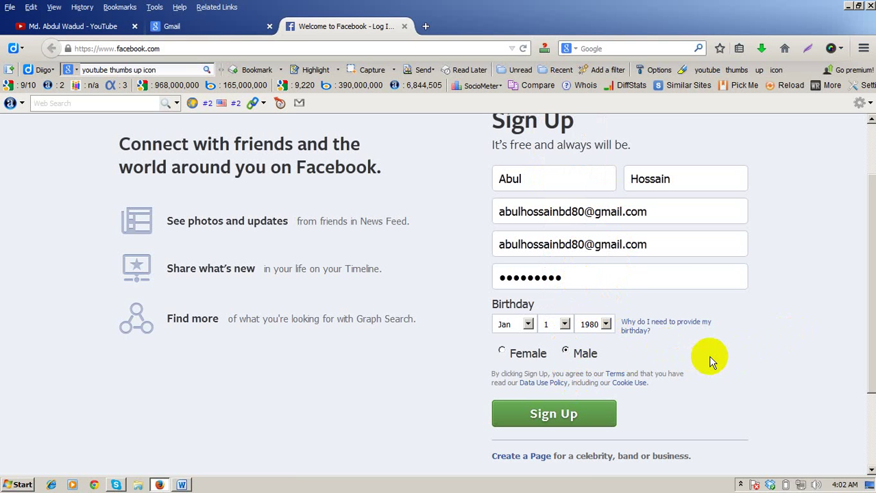
left_click(531, 415)
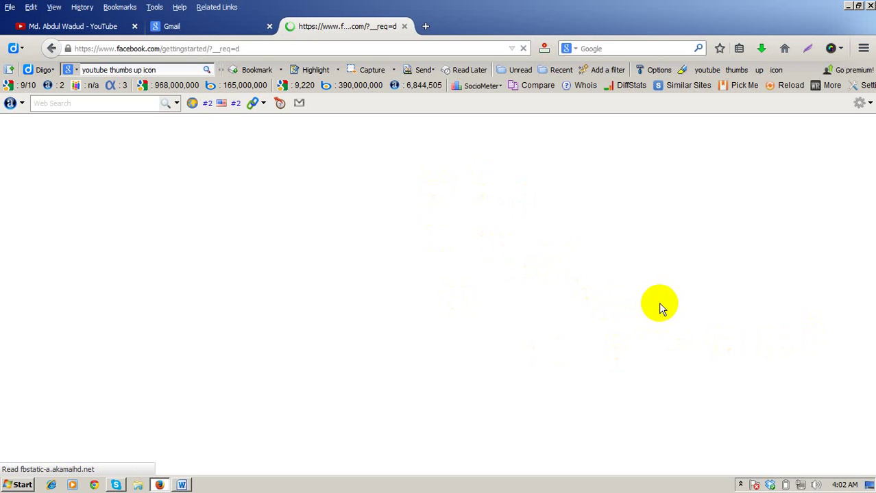
left_click(216, 31)
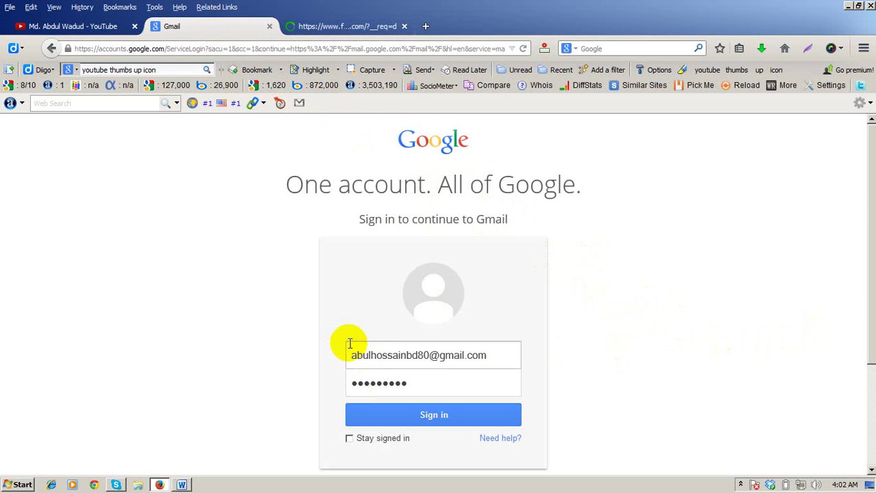
left_click(397, 415)
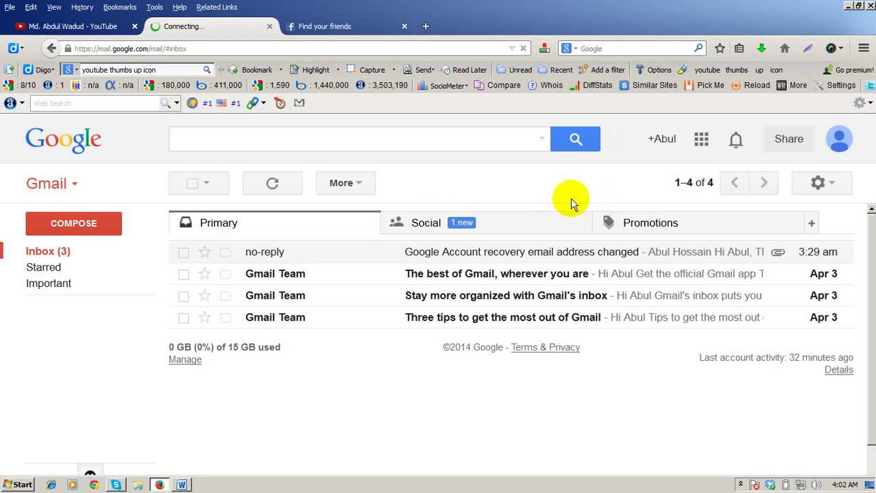
left_click(506, 225)
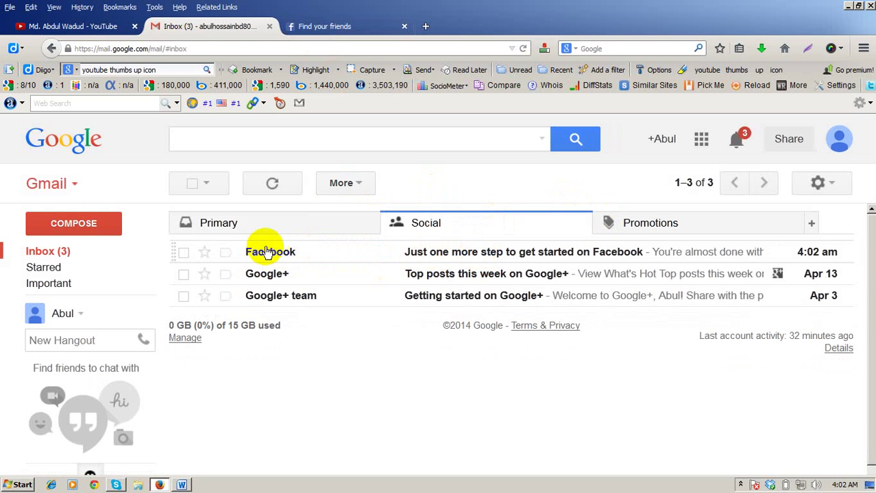
left_click(520, 254)
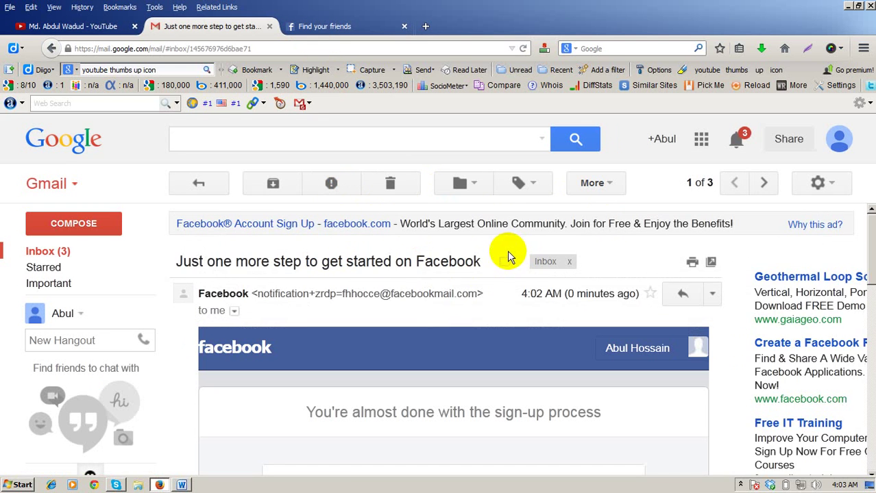
scroll(507, 254, "down", 3)
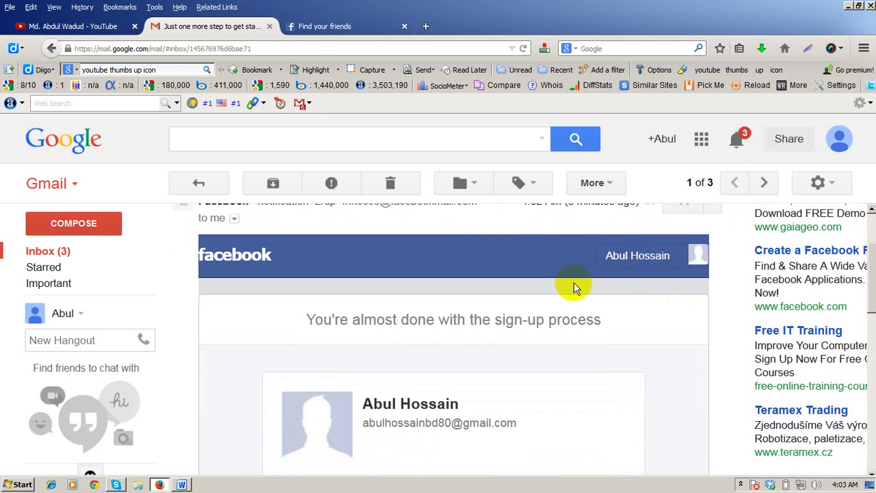
scroll(422, 344, "down", 2)
scroll(418, 385, "down", 2)
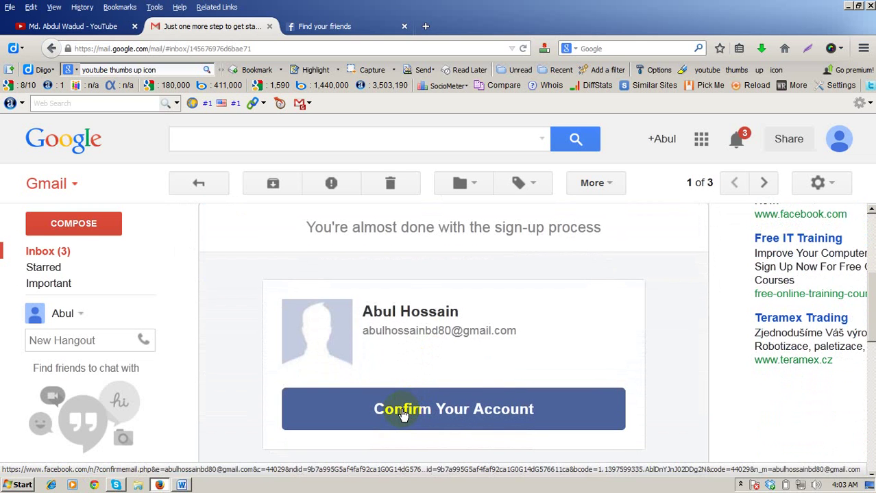
left_click(403, 412)
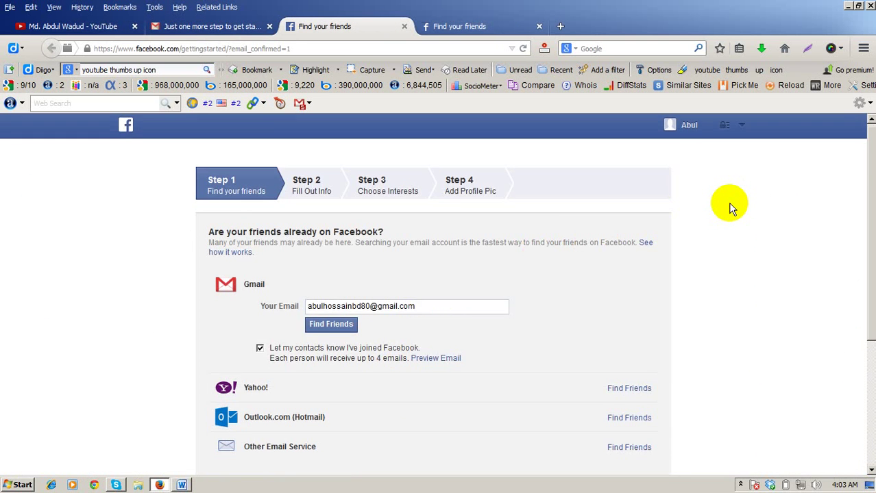
Step: Skip the Find Your Friends step and confirm Skip in the confirmation dialog
scroll(730, 206, "down", 2)
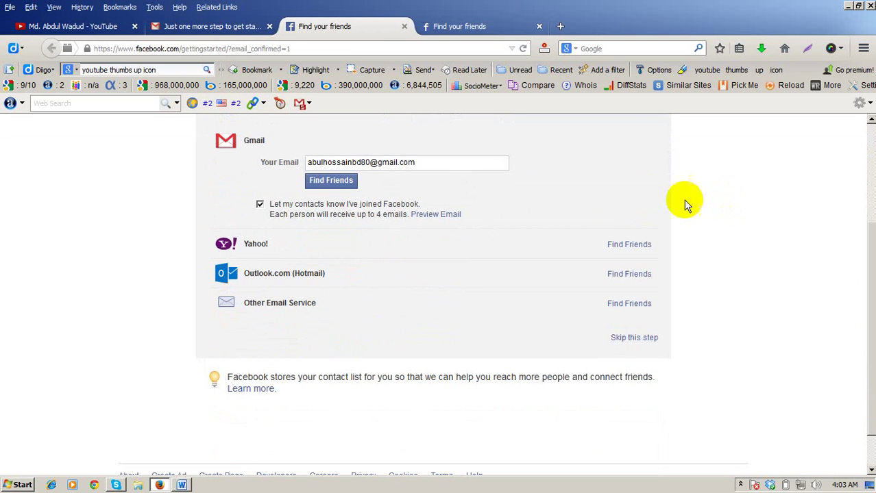
scroll(639, 198, "up", 2)
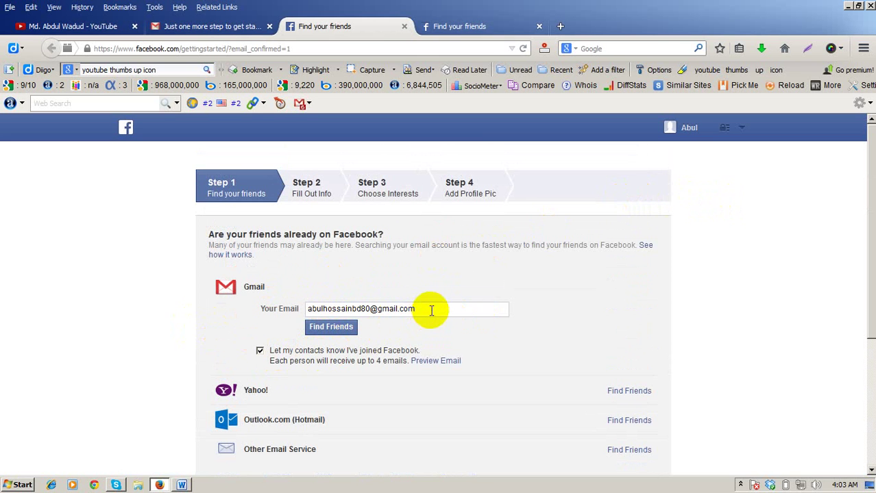
left_click(226, 26)
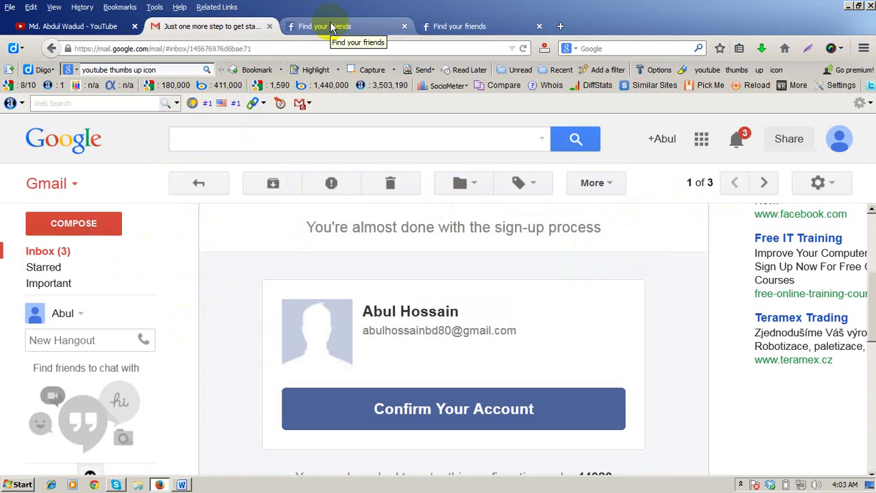
left_click(331, 27)
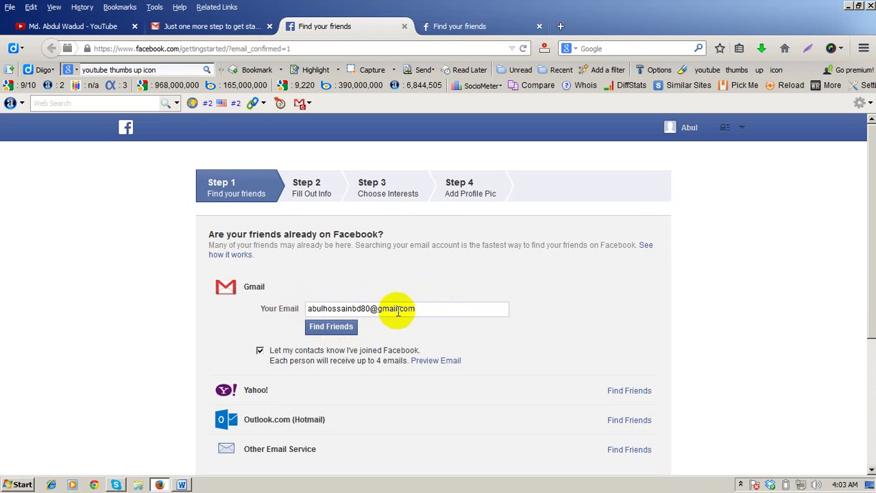
left_click(334, 333)
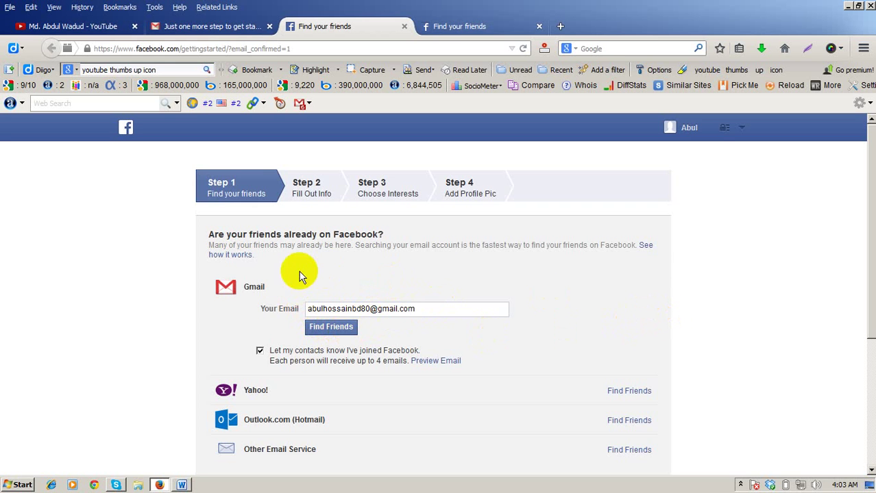
scroll(672, 315, "down", 4)
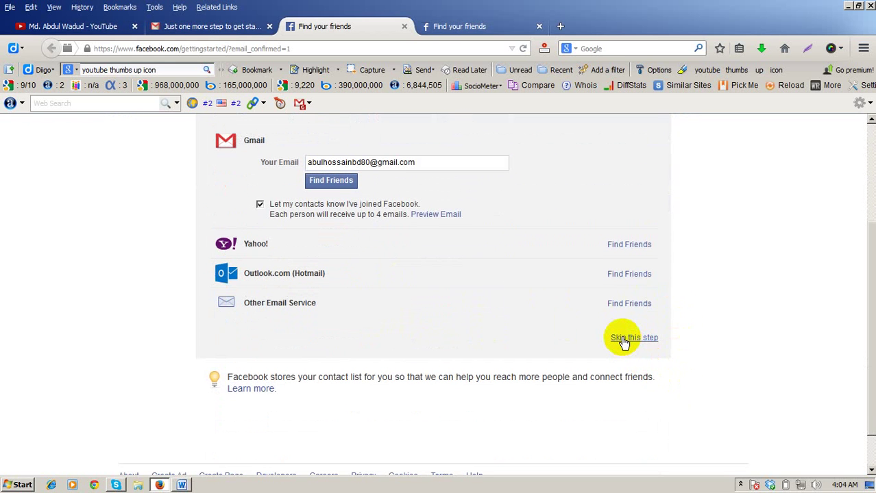
left_click(621, 339)
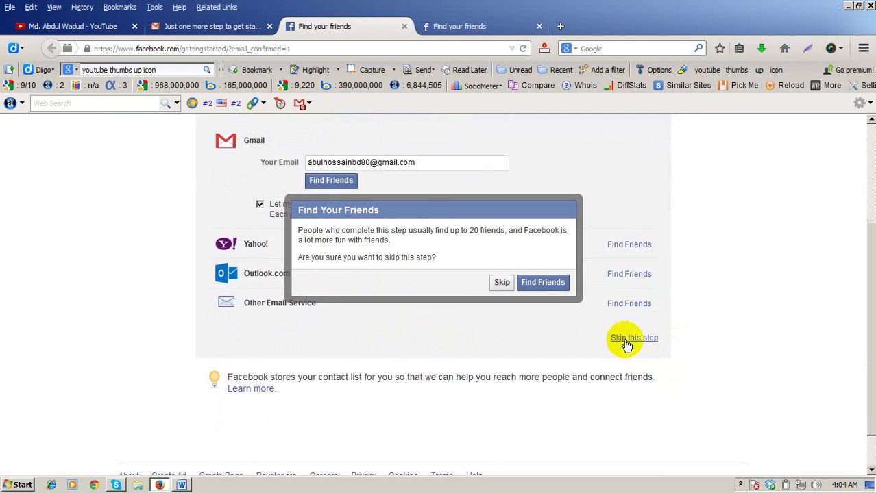
left_click(501, 284)
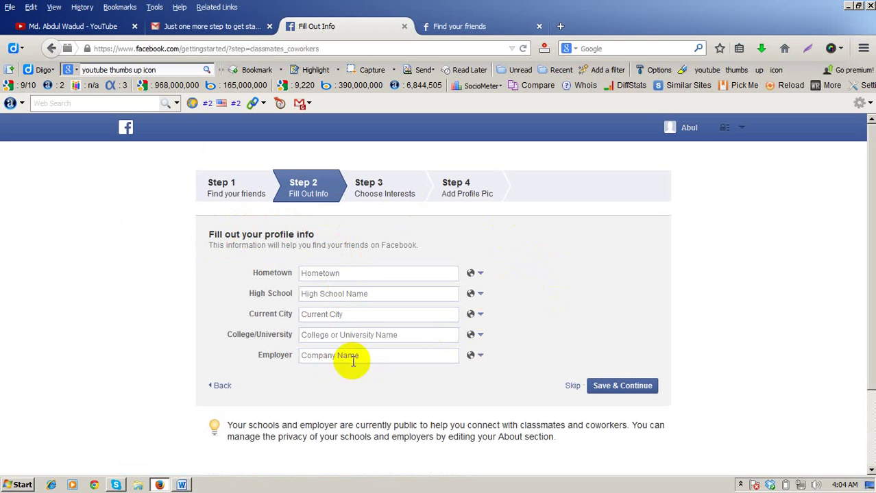
Step: Set hometown to Dhaka, Bangladesh and high school to Motijheel model high school
scroll(315, 312, "down", 2)
scroll(323, 282, "up", 2)
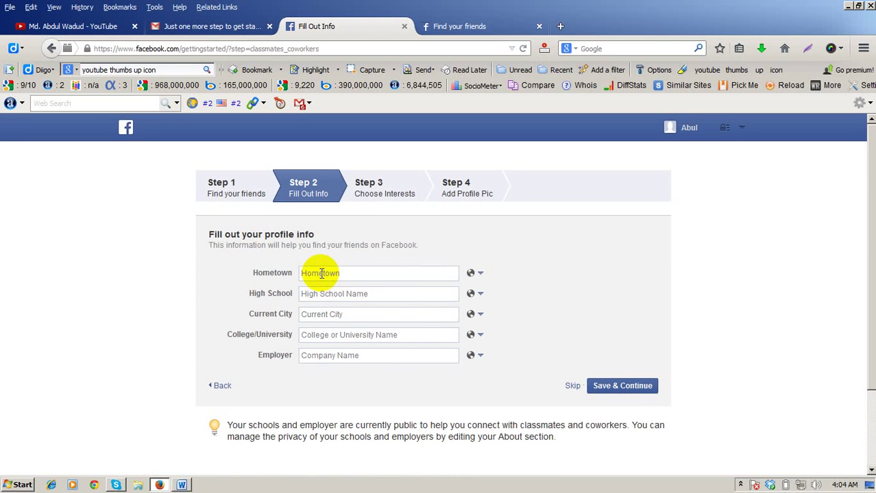
left_click(321, 273)
type("Dhaka")
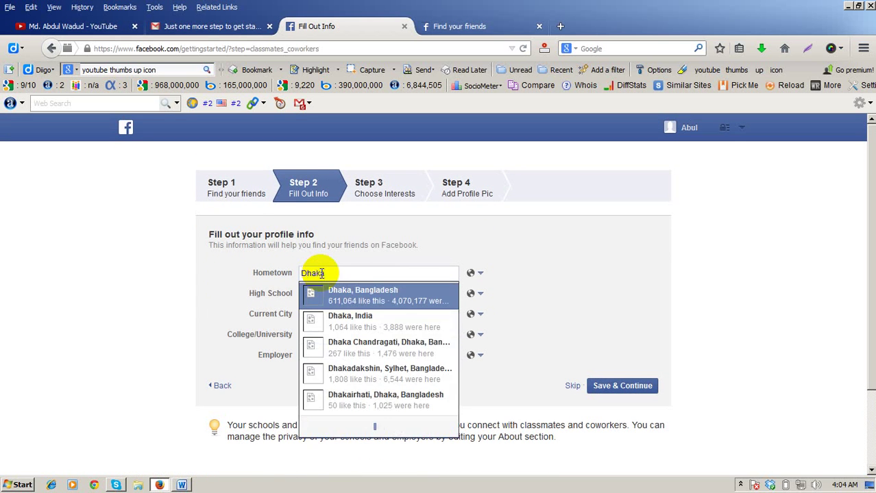
left_click(341, 300)
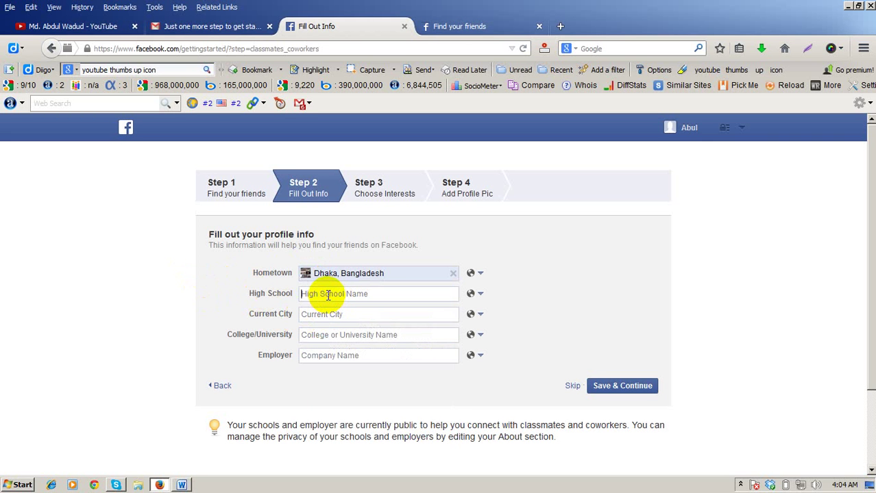
left_click(328, 295)
type("Moti")
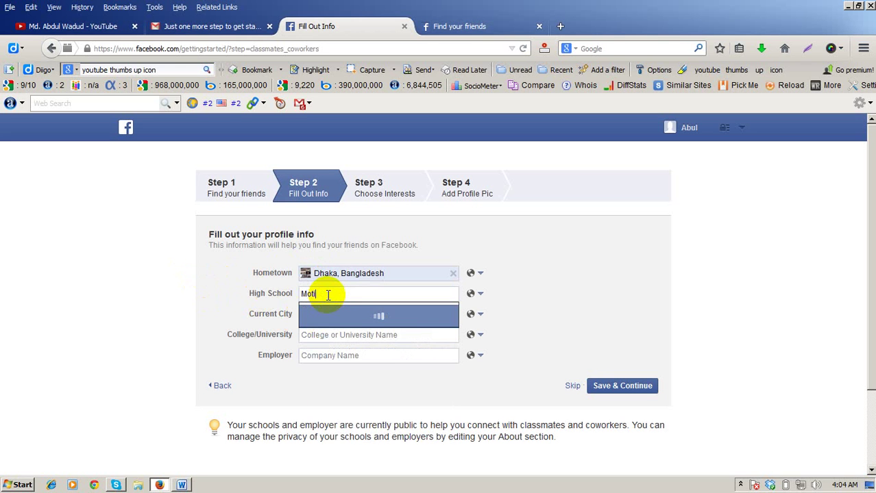
type("jheel")
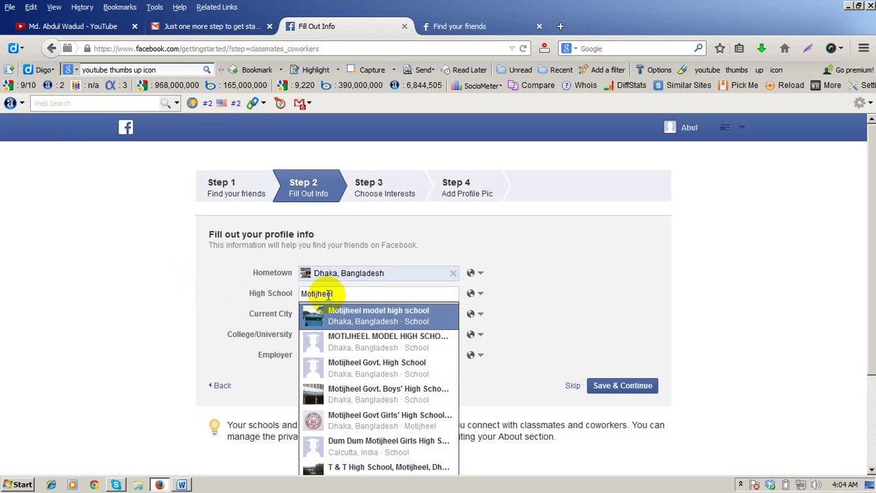
left_click(356, 316)
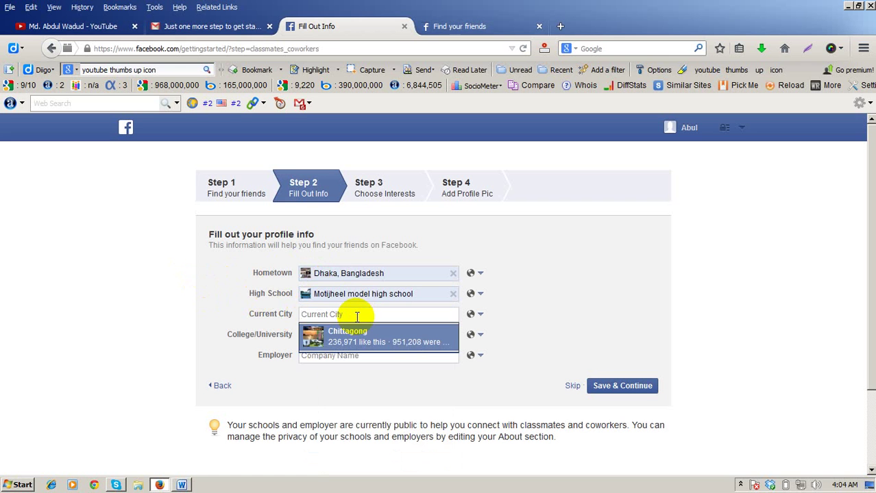
Step: Set current city to Dhaka, Bangladesh and college to Dhaka College, keeping hometown public
type("Dhaka")
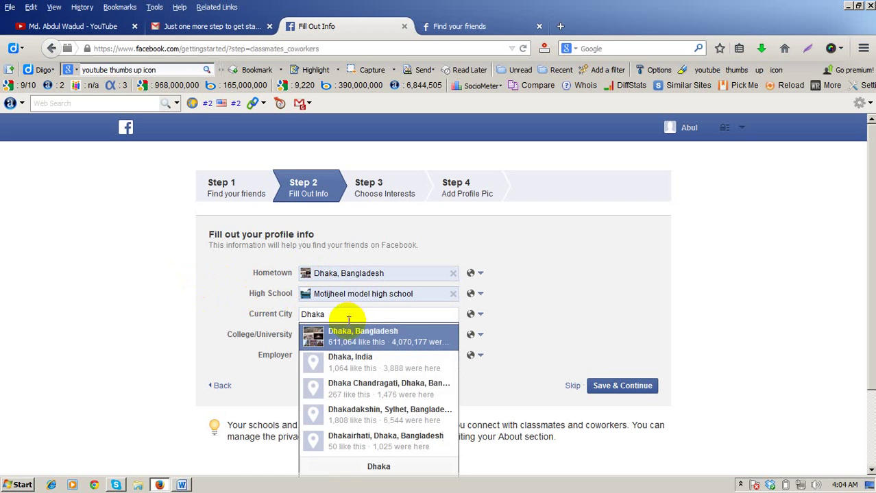
left_click(350, 336)
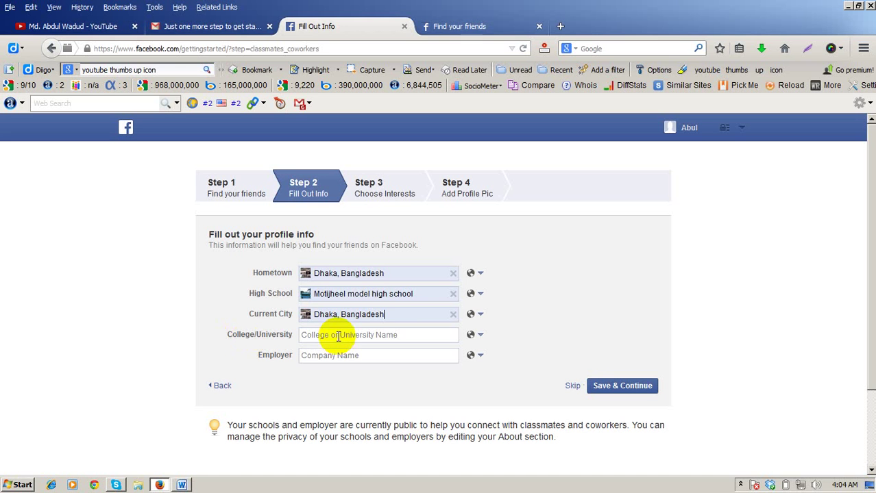
type("Dhaka")
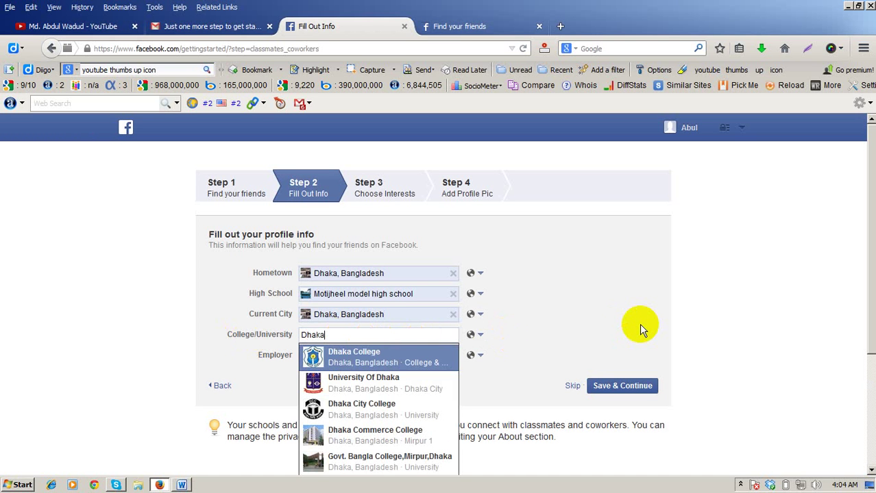
left_click(383, 351)
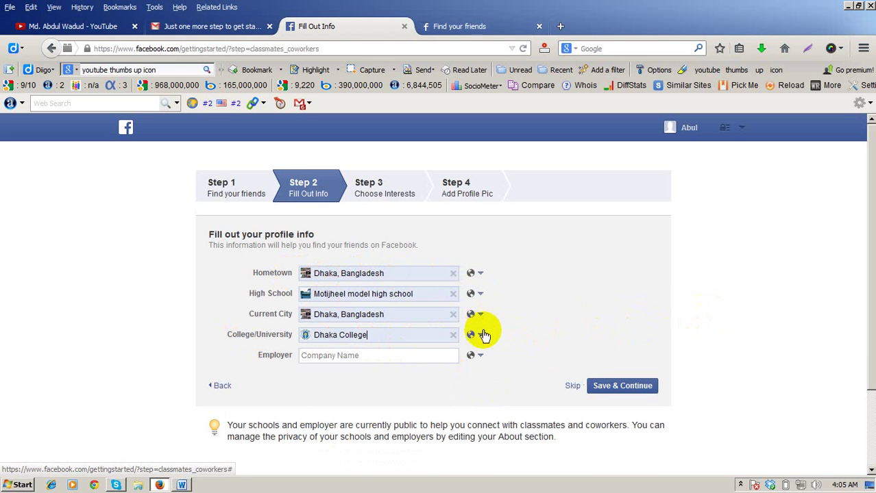
left_click(477, 274)
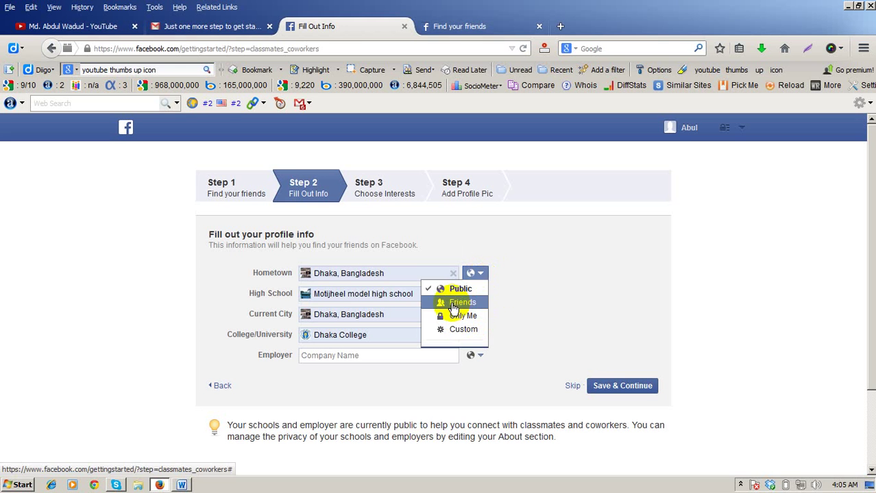
left_click(679, 288)
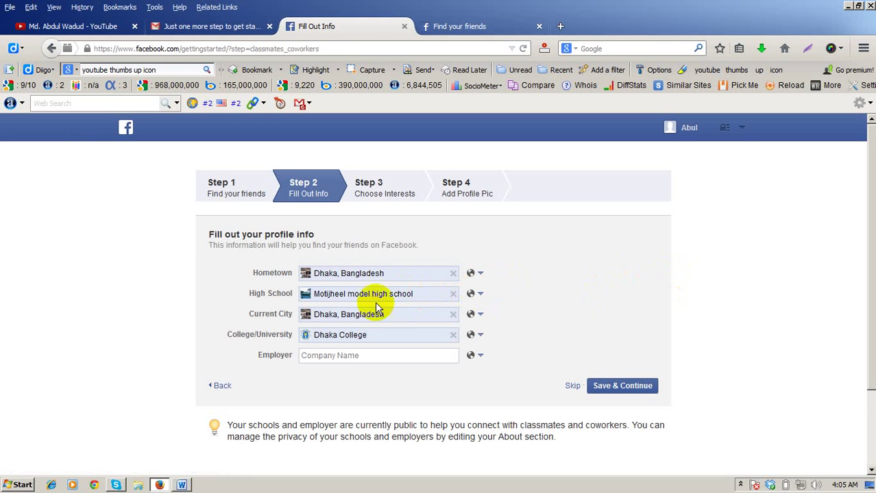
Step: Save the profile info and like Bangladesh Cricket : The Tigers among the page suggestions
left_click(610, 387)
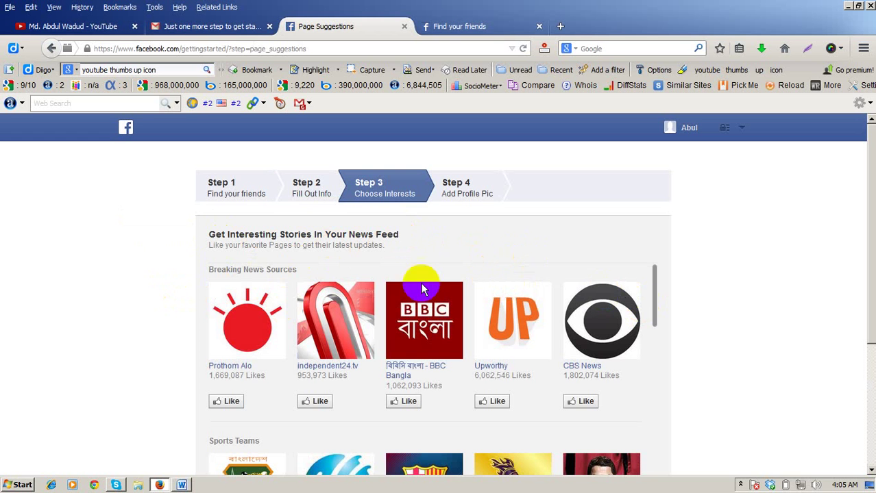
scroll(156, 325, "down", 2)
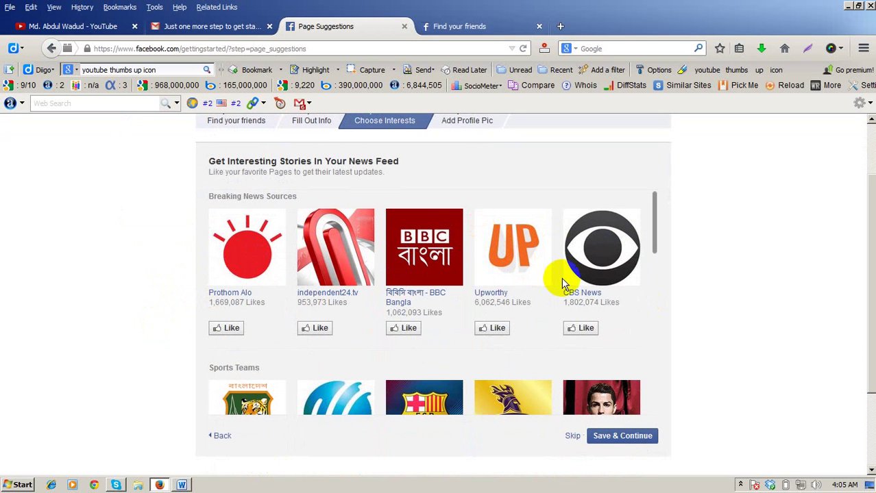
scroll(579, 280, "down", 3)
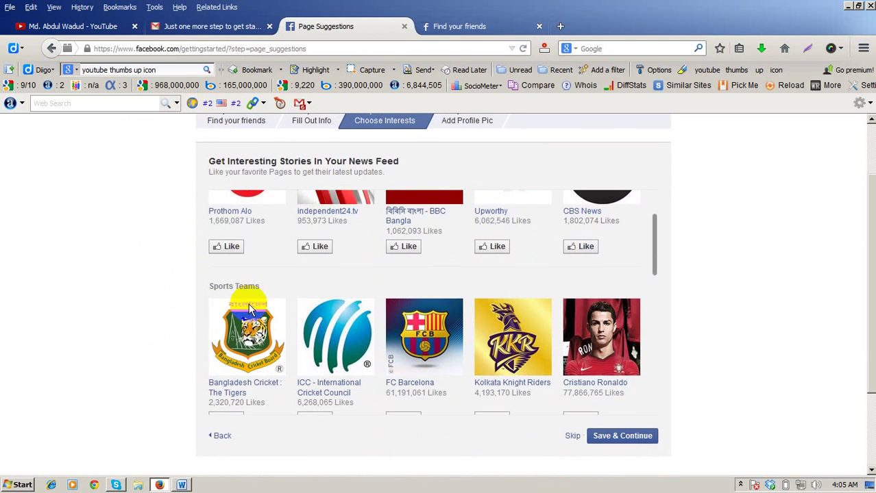
scroll(218, 322, "down", 2)
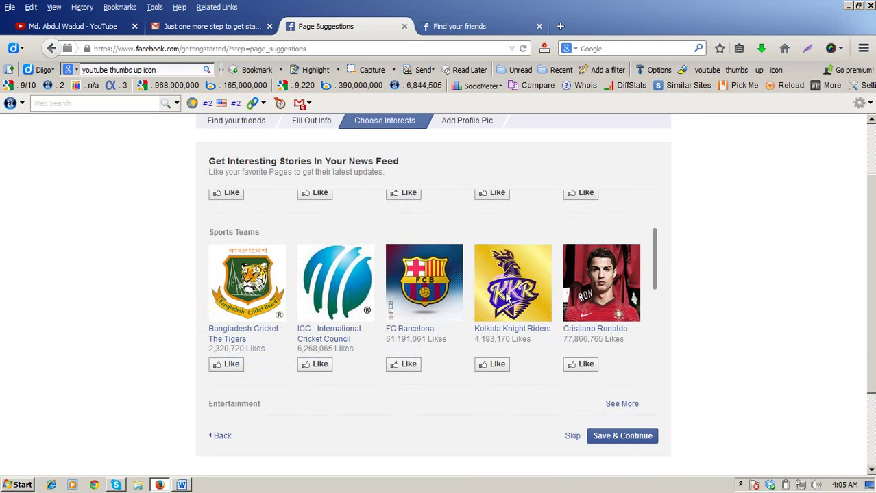
left_click(230, 367)
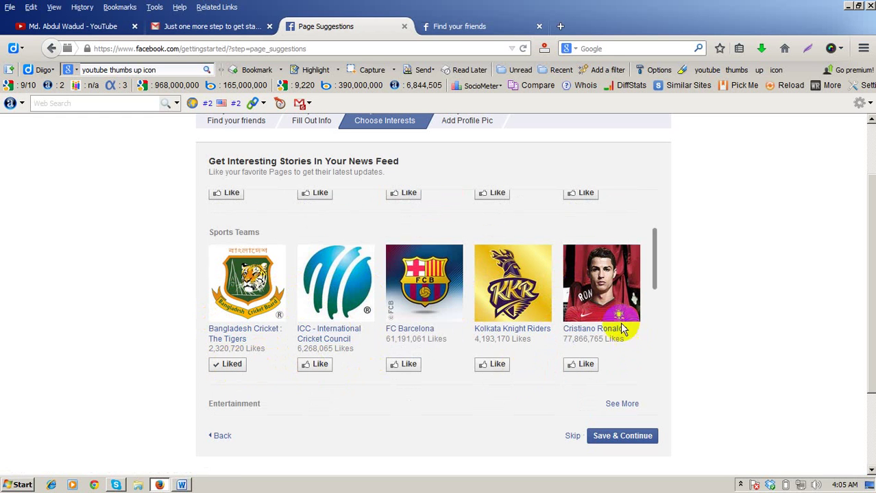
Step: Look through the remaining suggestions and submit the interests step with Save & Continue
scroll(444, 315, "down", 1)
scroll(443, 316, "down", 1)
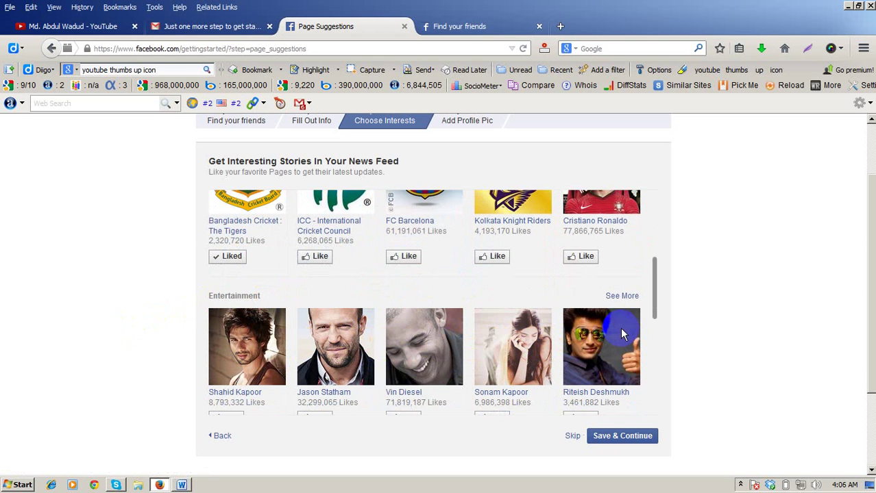
scroll(621, 328, "down", 1)
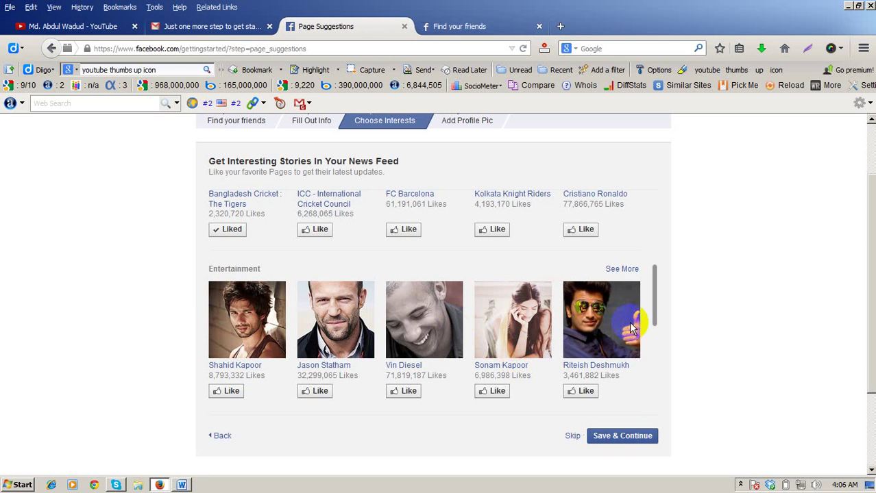
scroll(603, 327, "down", 1)
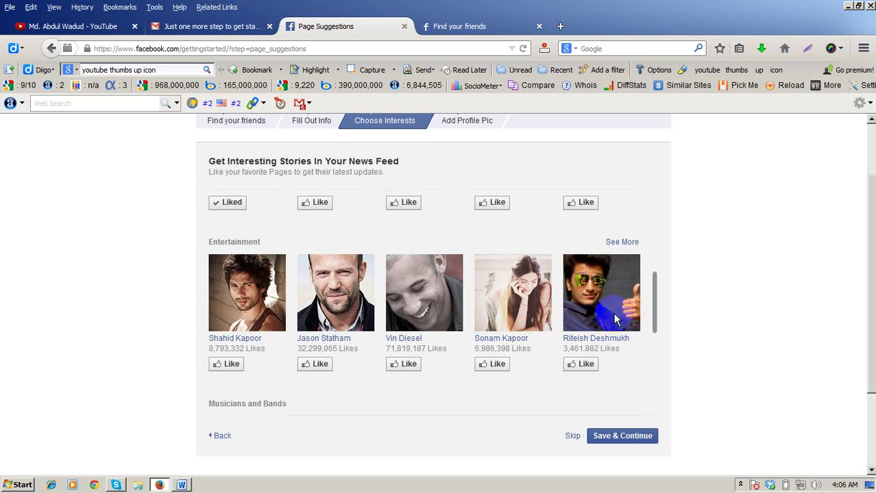
scroll(612, 318, "down", 3)
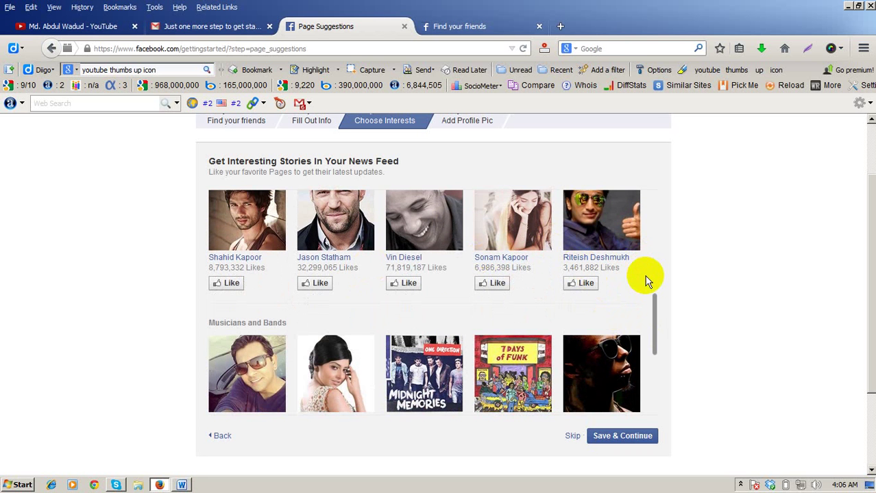
scroll(643, 276, "down", 2)
scroll(376, 305, "down", 4)
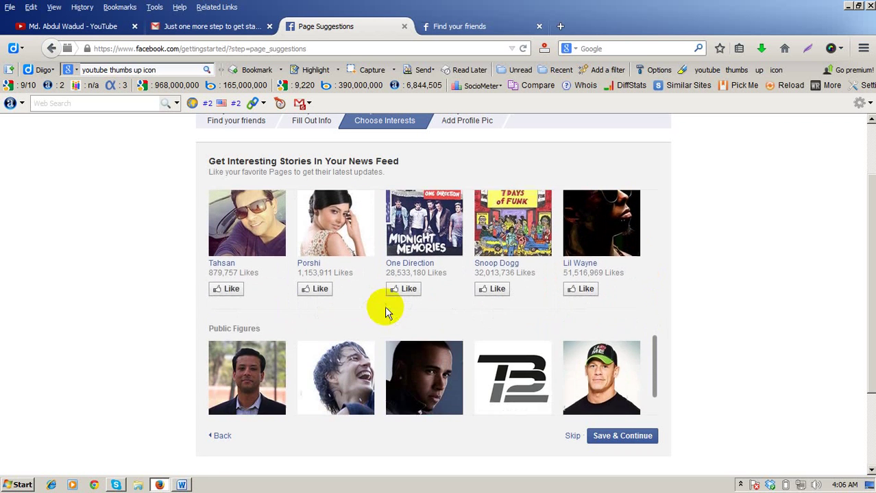
scroll(496, 261, "down", 1)
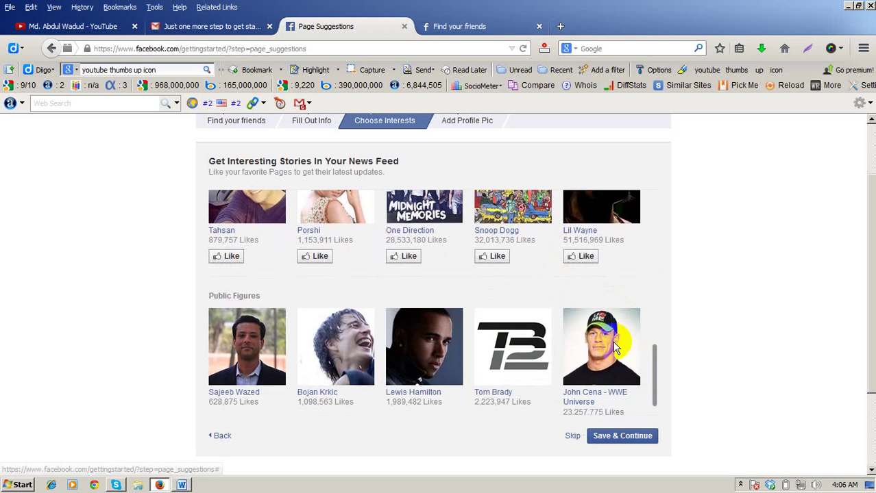
scroll(603, 336, "down", 1)
scroll(610, 346, "down", 1)
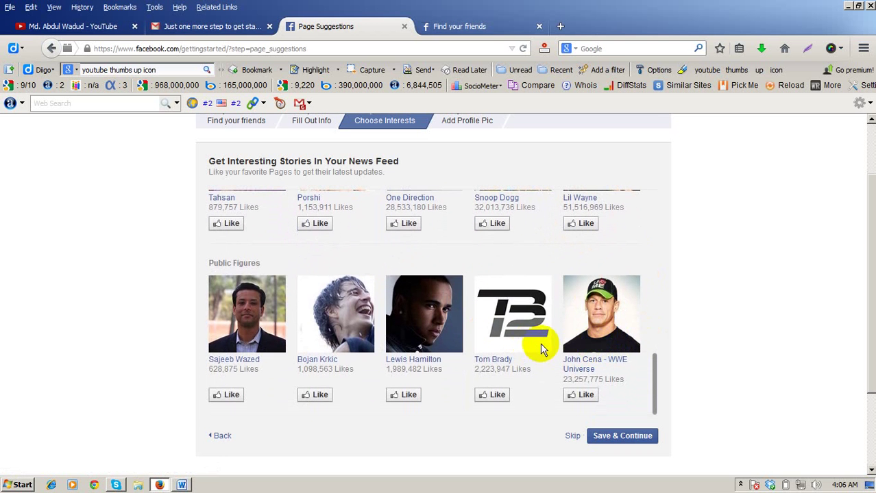
scroll(617, 322, "up", 10)
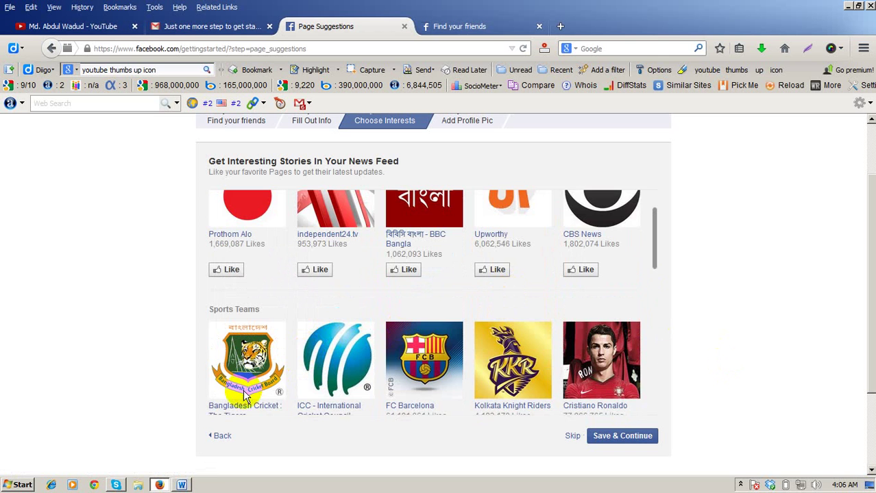
scroll(226, 353, "down", 1)
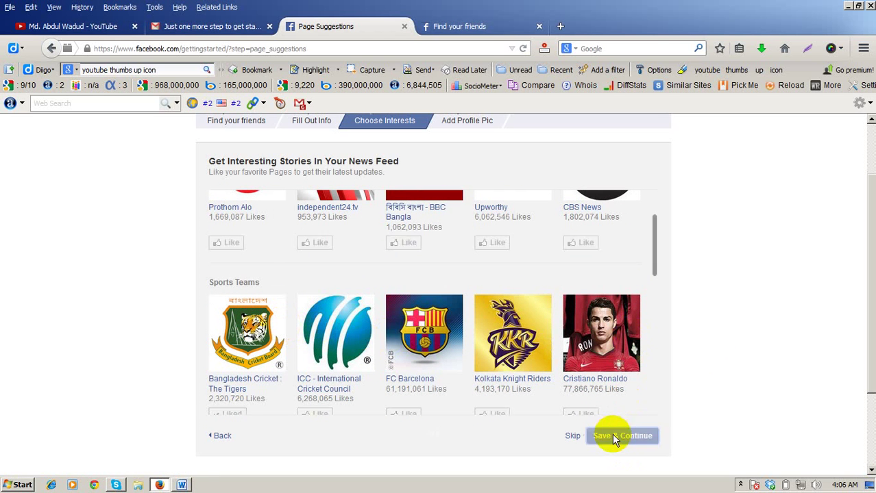
left_click(613, 437)
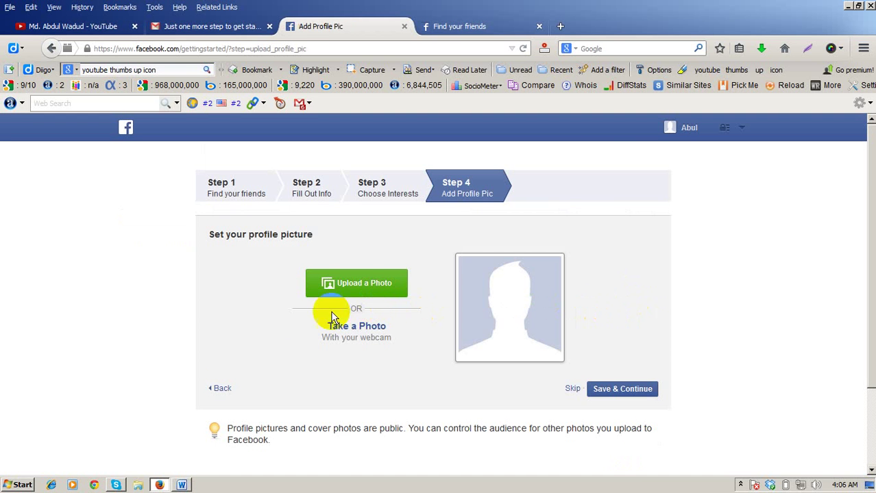
Step: Start Upload a Photo, cancel the File Upload dialog, and open a new blank browser tab
left_click(352, 283)
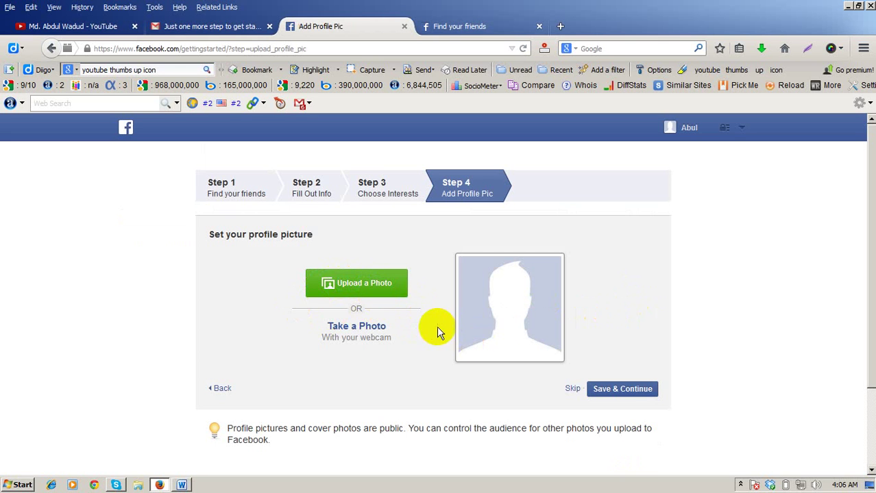
left_click(344, 286)
left_click(367, 288)
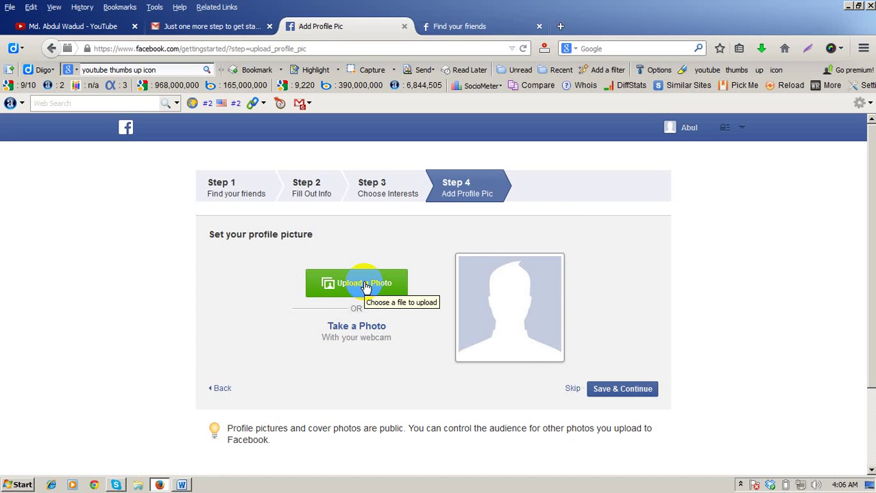
left_click(365, 287)
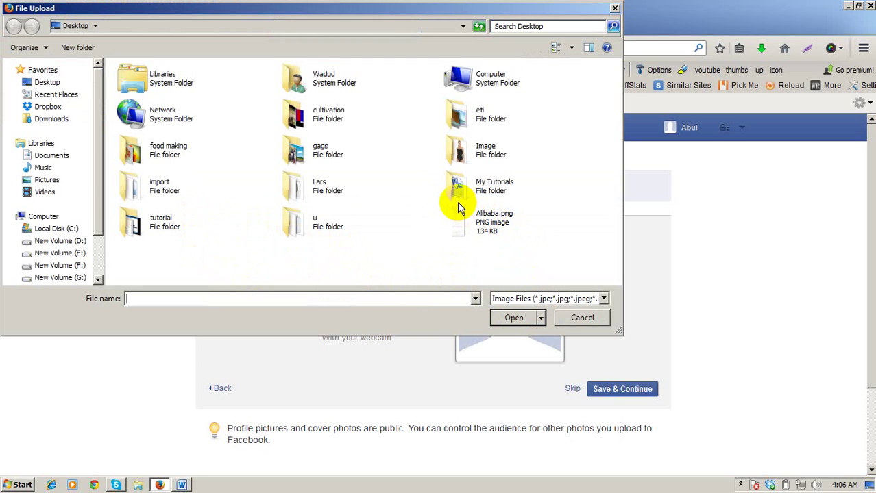
left_click(588, 320)
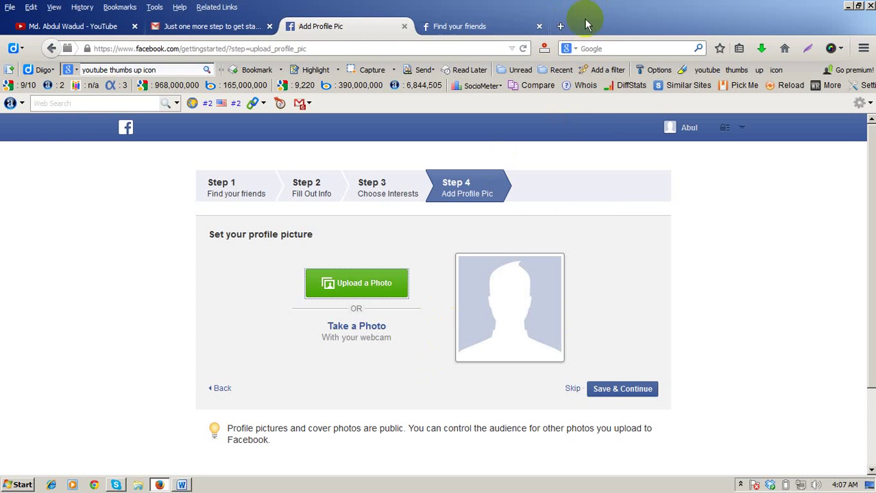
left_click(561, 26)
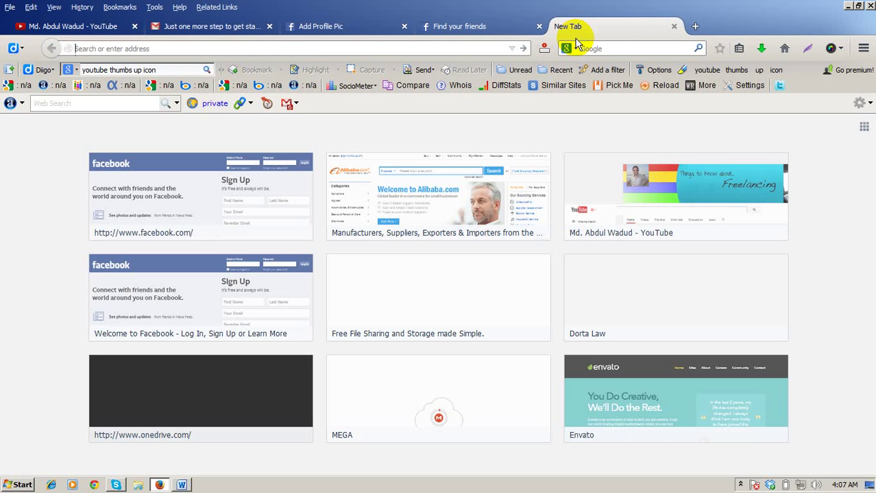
Step: Go to google.com and run an Images search for the person's name
type("google.com/")
key("Return")
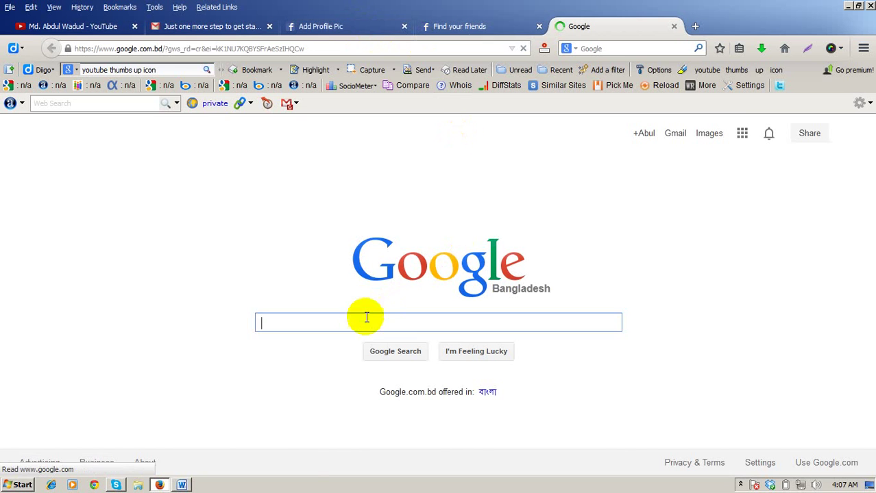
left_click(709, 133)
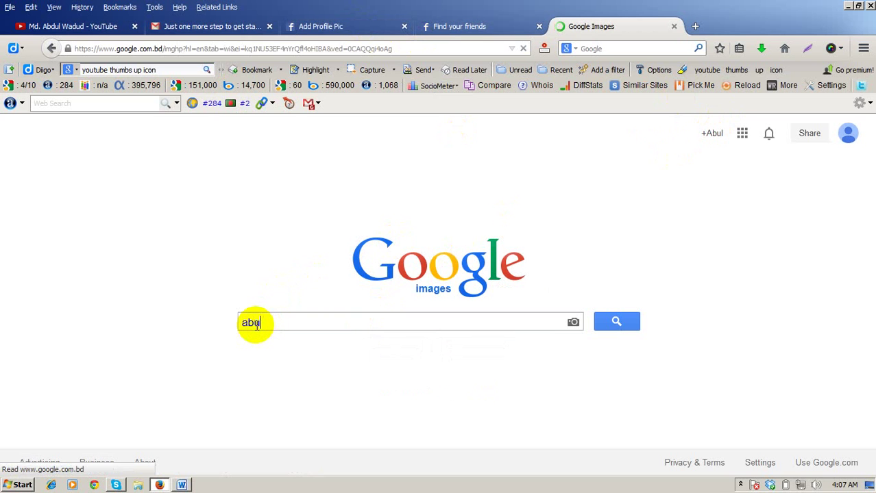
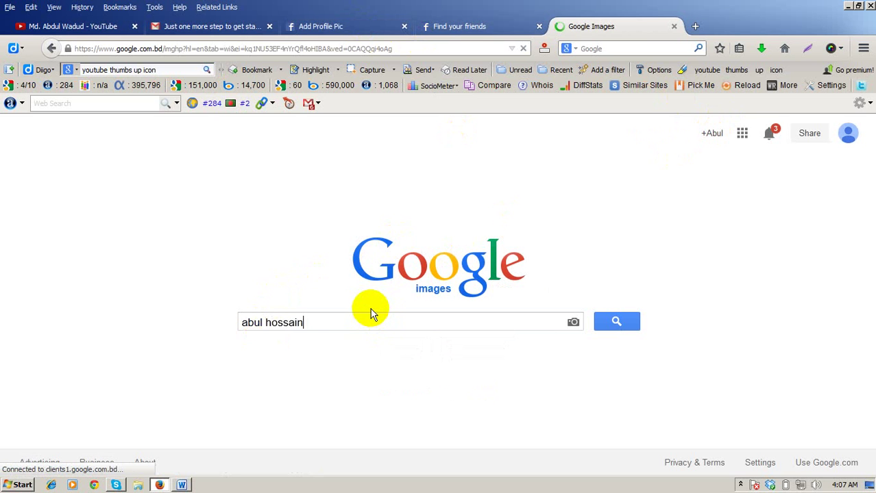
left_click(624, 320)
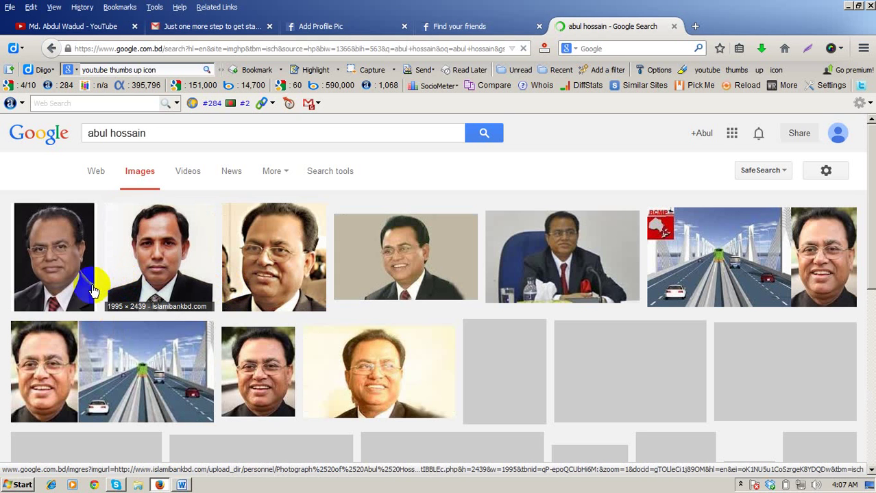
Step: Scroll the image results and open the chosen portrait in a new tab
scroll(192, 288, "down", 5)
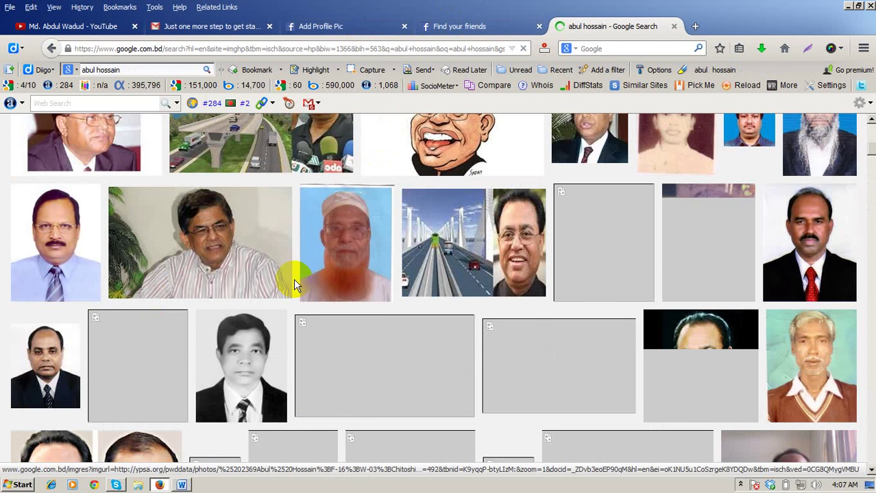
scroll(302, 288, "down", 3)
scroll(302, 287, "down", 2)
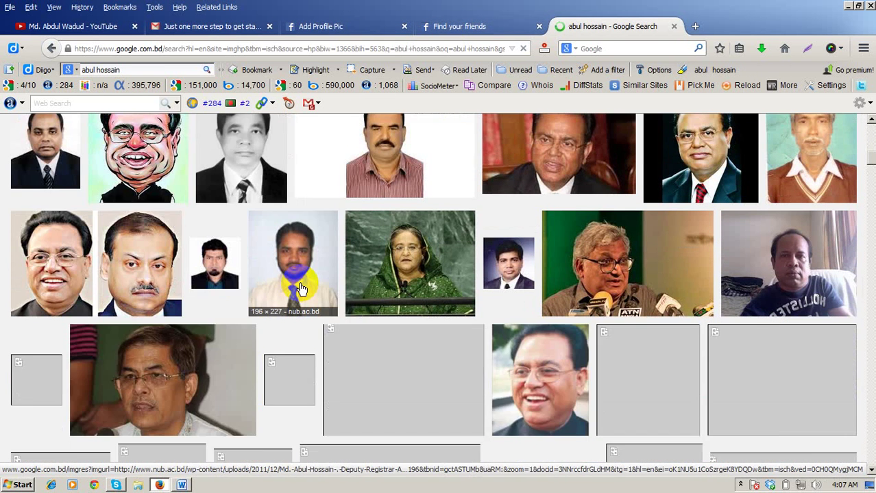
scroll(301, 288, "down", 5)
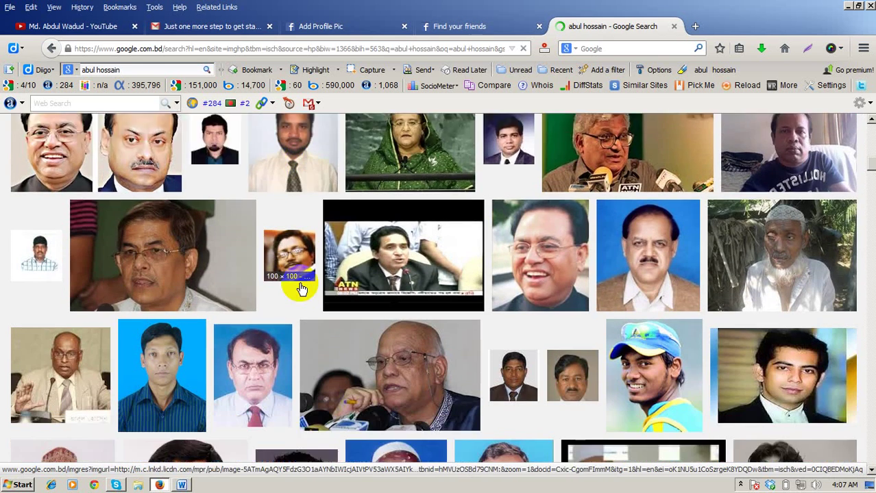
scroll(301, 288, "down", 3)
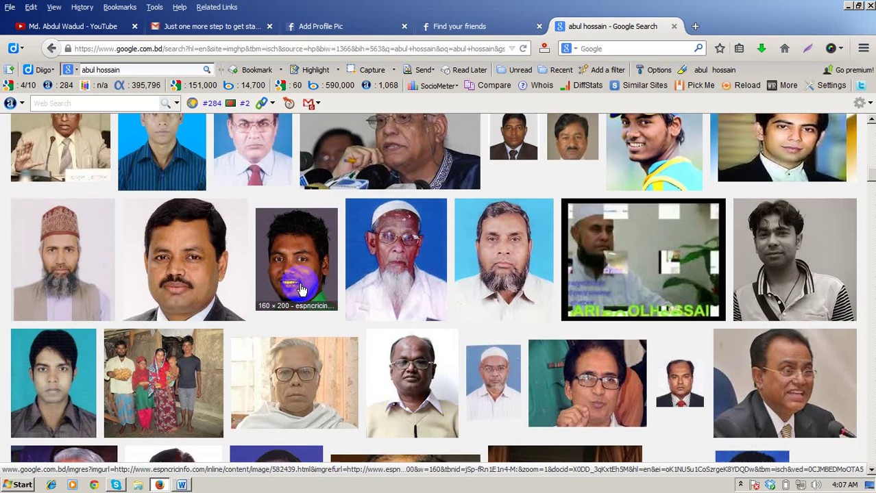
scroll(301, 288, "down", 3)
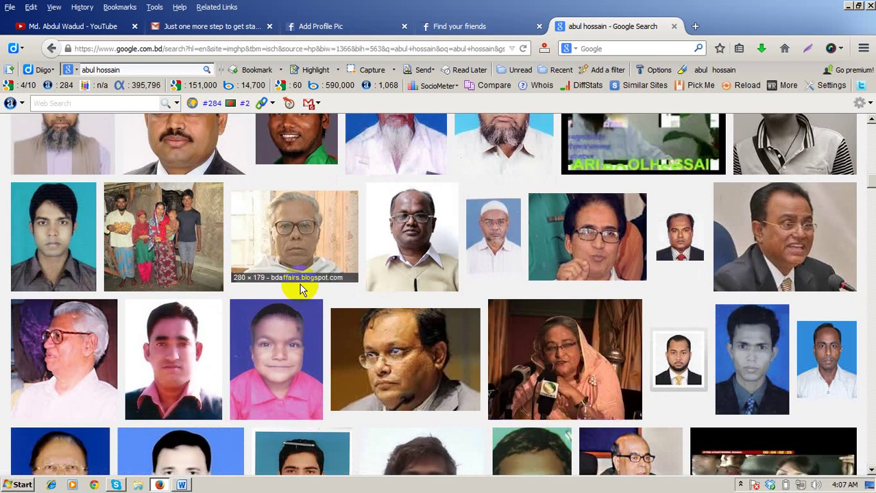
scroll(156, 343, "down", 2)
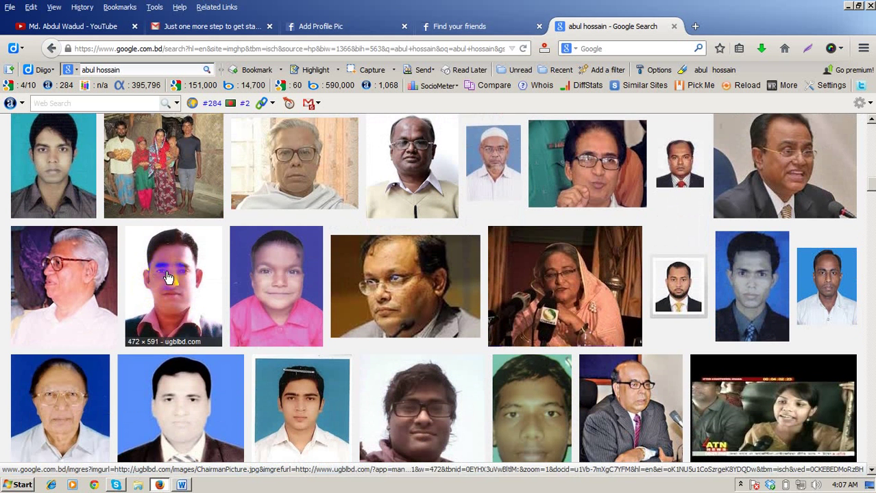
right_click(168, 277)
left_click(218, 9)
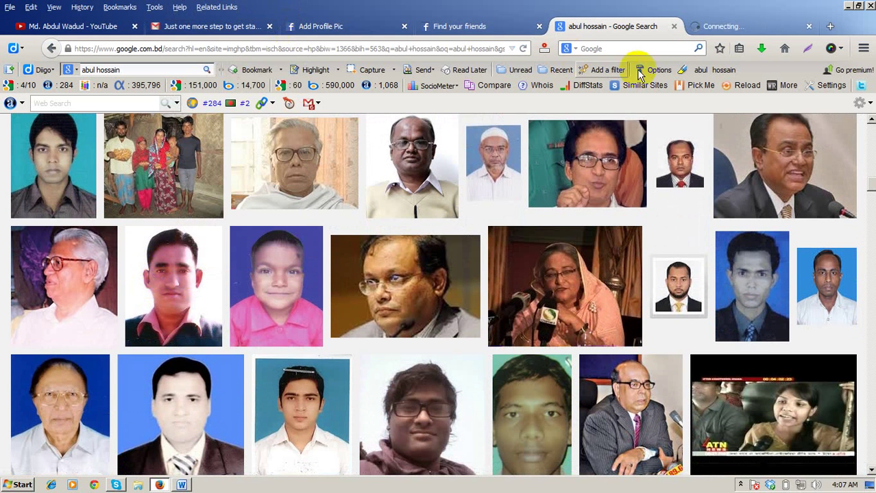
Step: Save the enlarged portrait to the Desktop as ChairmanPicture.jpg, then close its preview tab
left_click(721, 24)
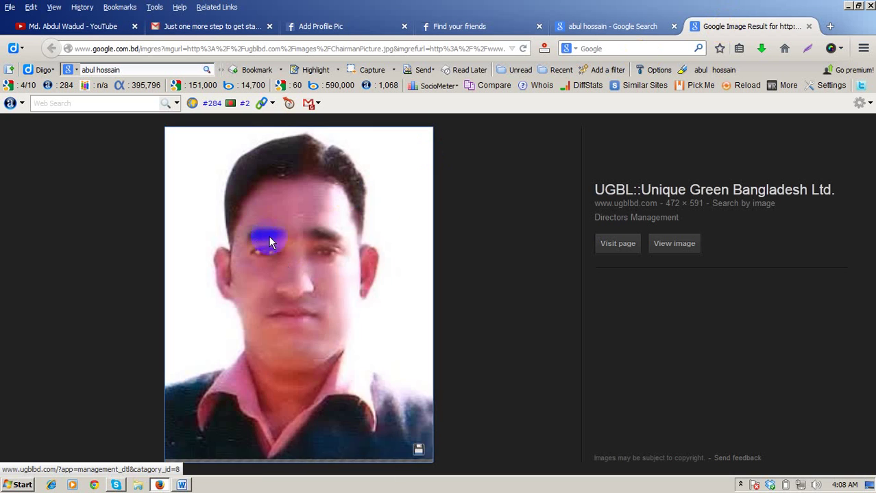
right_click(259, 223)
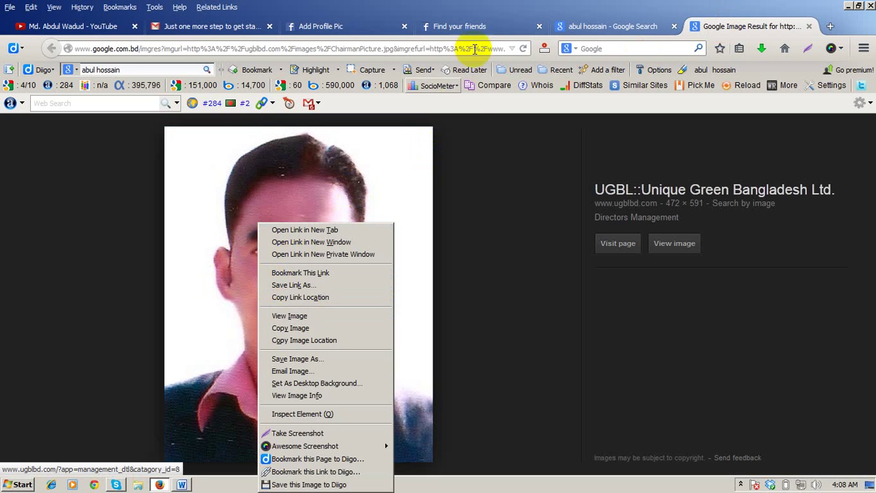
left_click(504, 6)
right_click(285, 260)
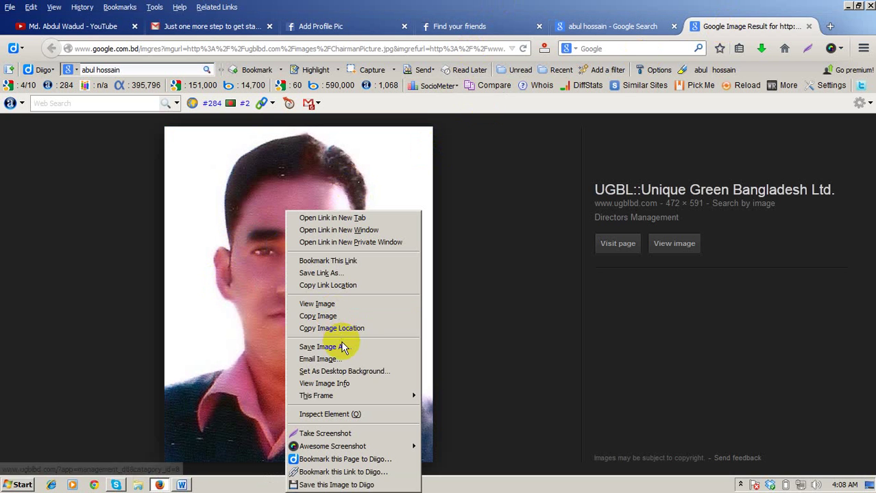
left_click(344, 349)
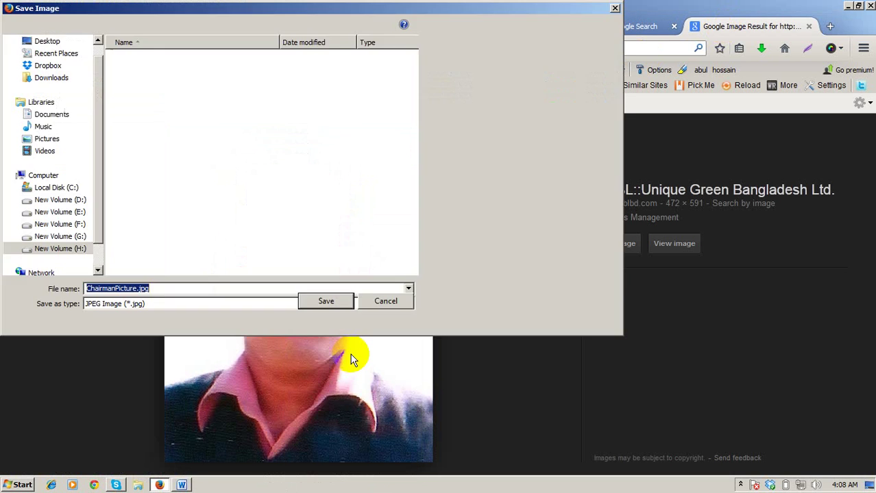
left_click(98, 70)
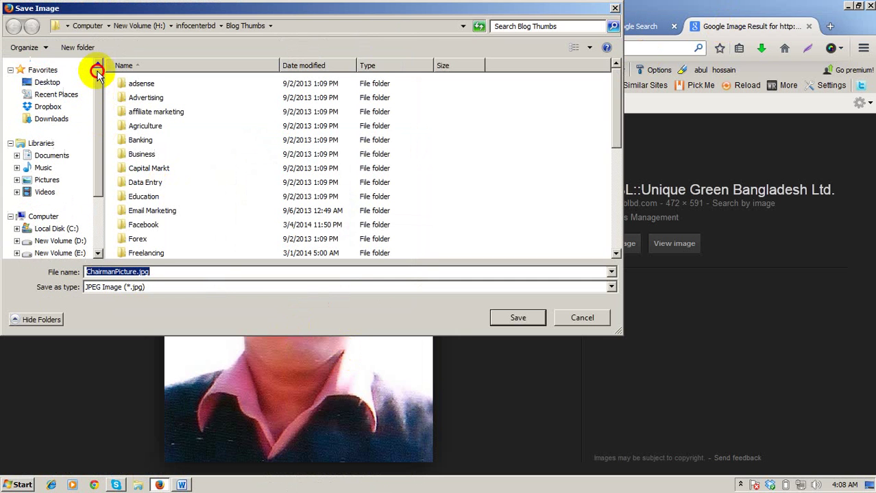
left_click(47, 82)
left_click(508, 315)
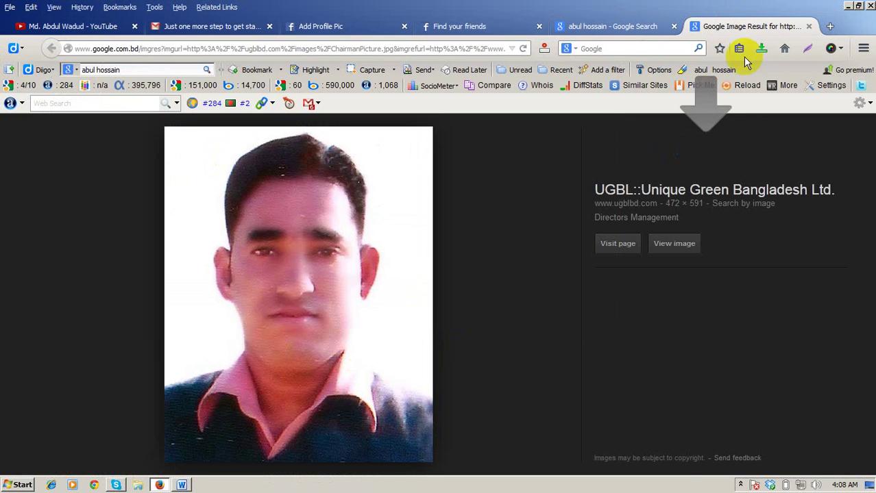
left_click(808, 26)
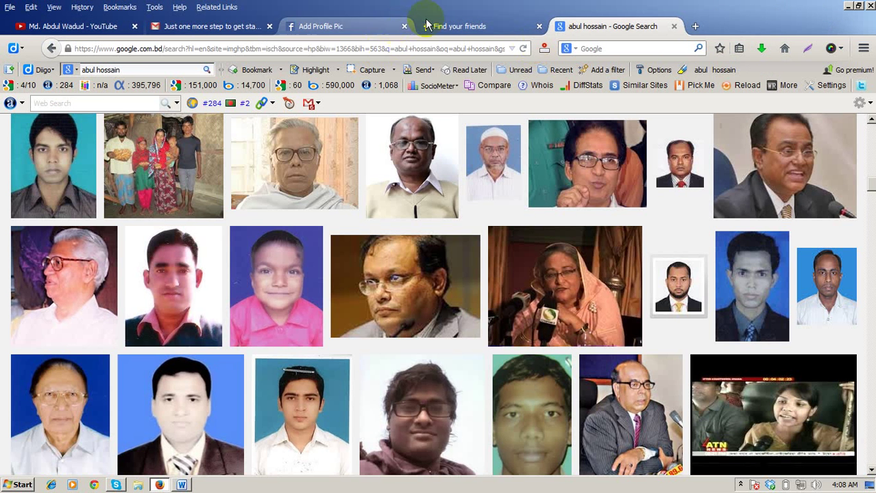
Step: Close the extra tabs, upload ChairmanPicture.jpg from the Desktop as profile picture, and continue
left_click(674, 26)
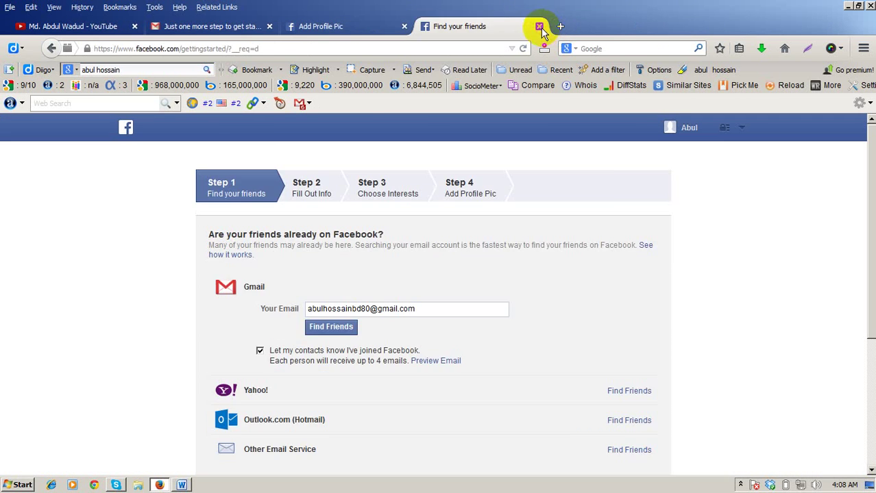
left_click(539, 27)
left_click(366, 284)
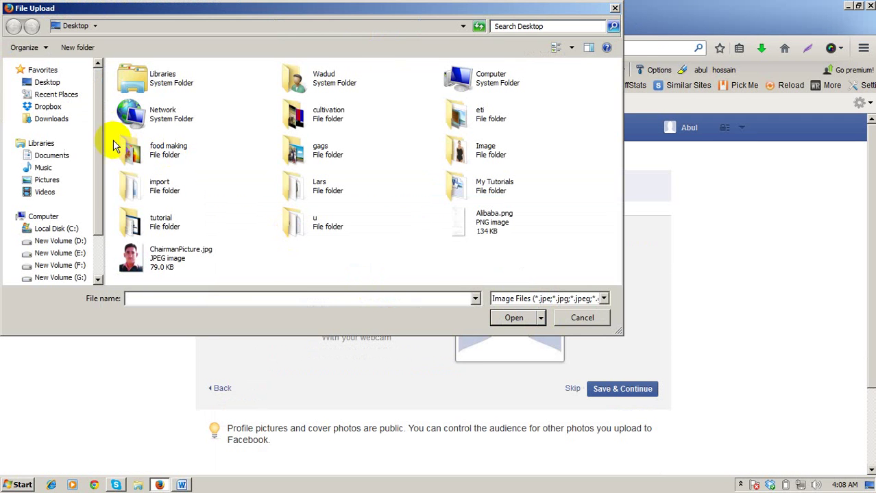
left_click(134, 259)
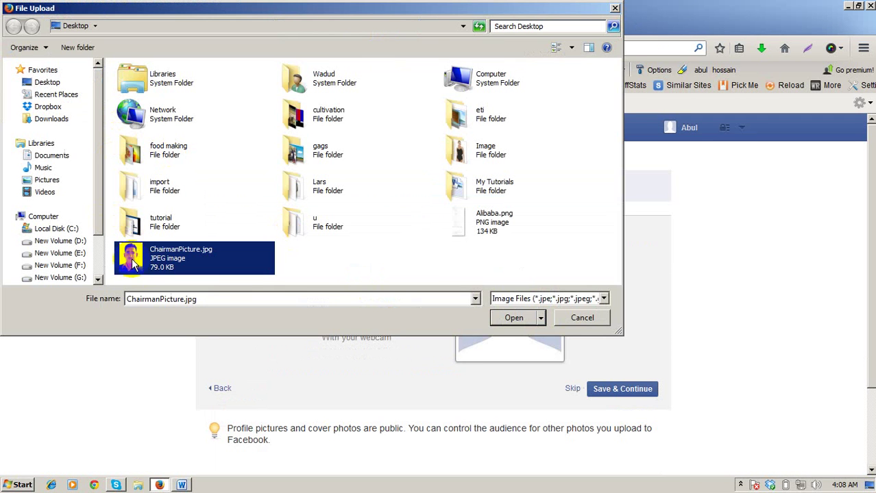
left_click(510, 319)
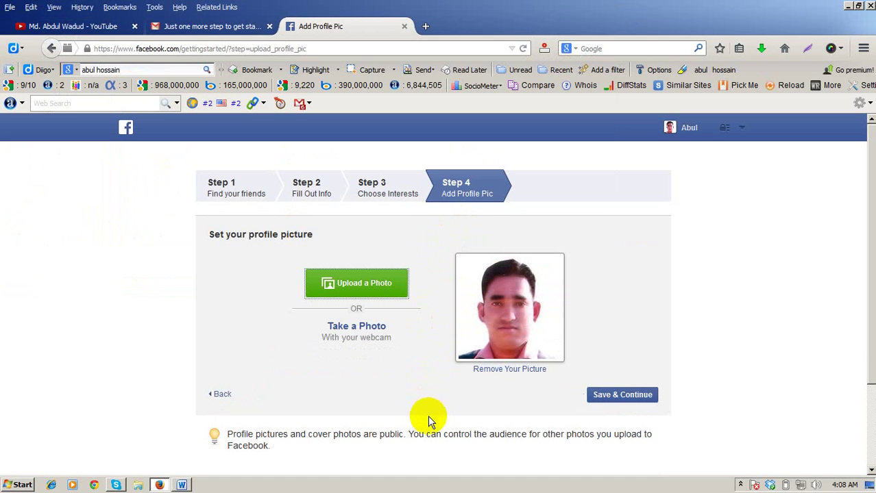
left_click(611, 400)
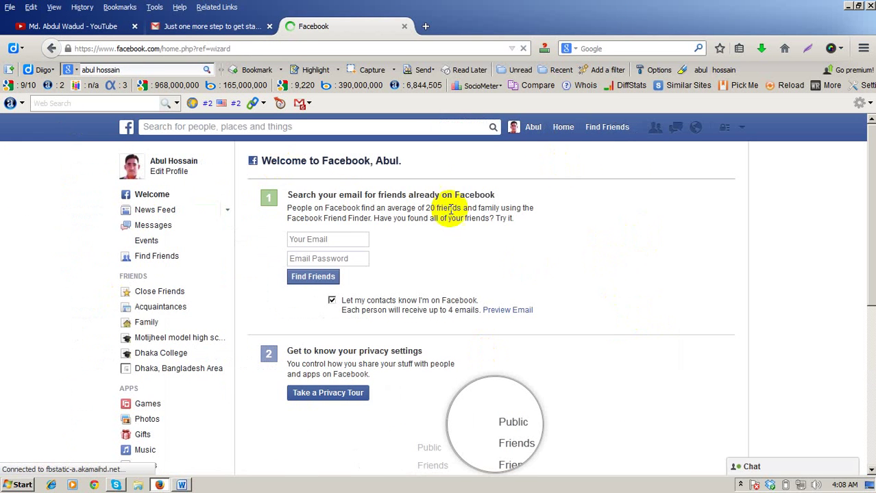
Step: Scroll the Welcome to Facebook page, then switch to Thumbs UP.docx in Word
scroll(729, 218, "down", 5)
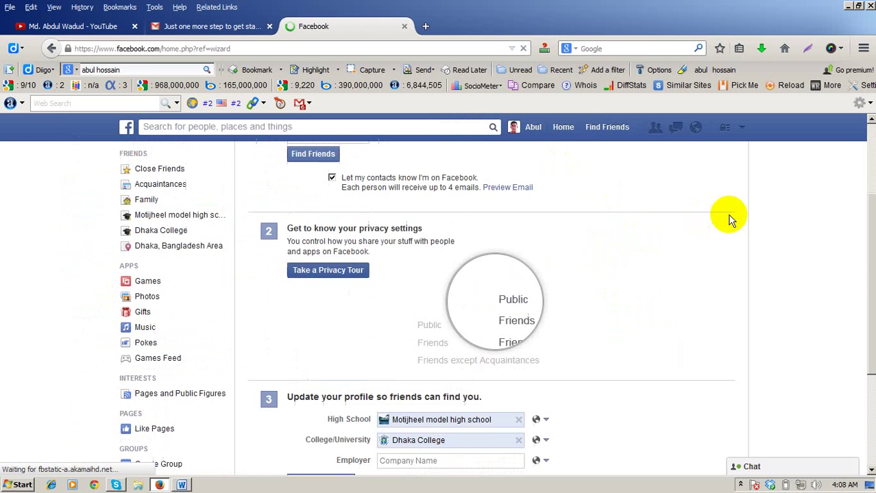
scroll(728, 218, "up", 5)
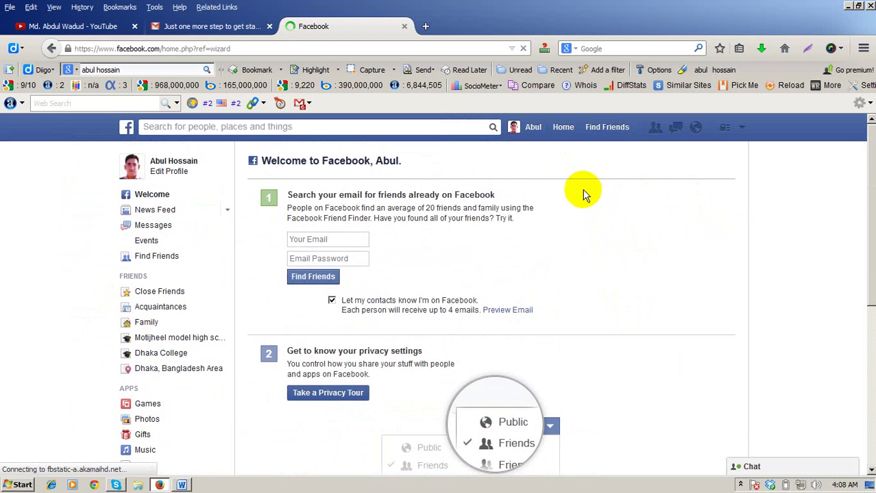
left_click(182, 485)
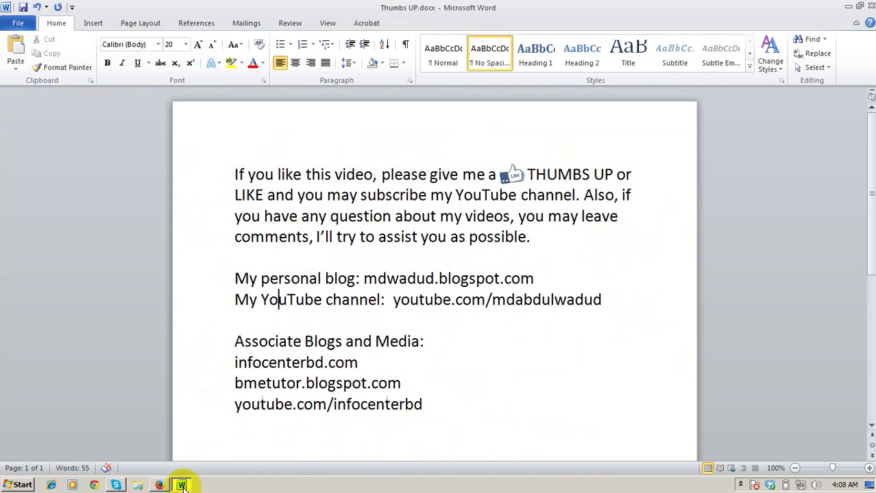